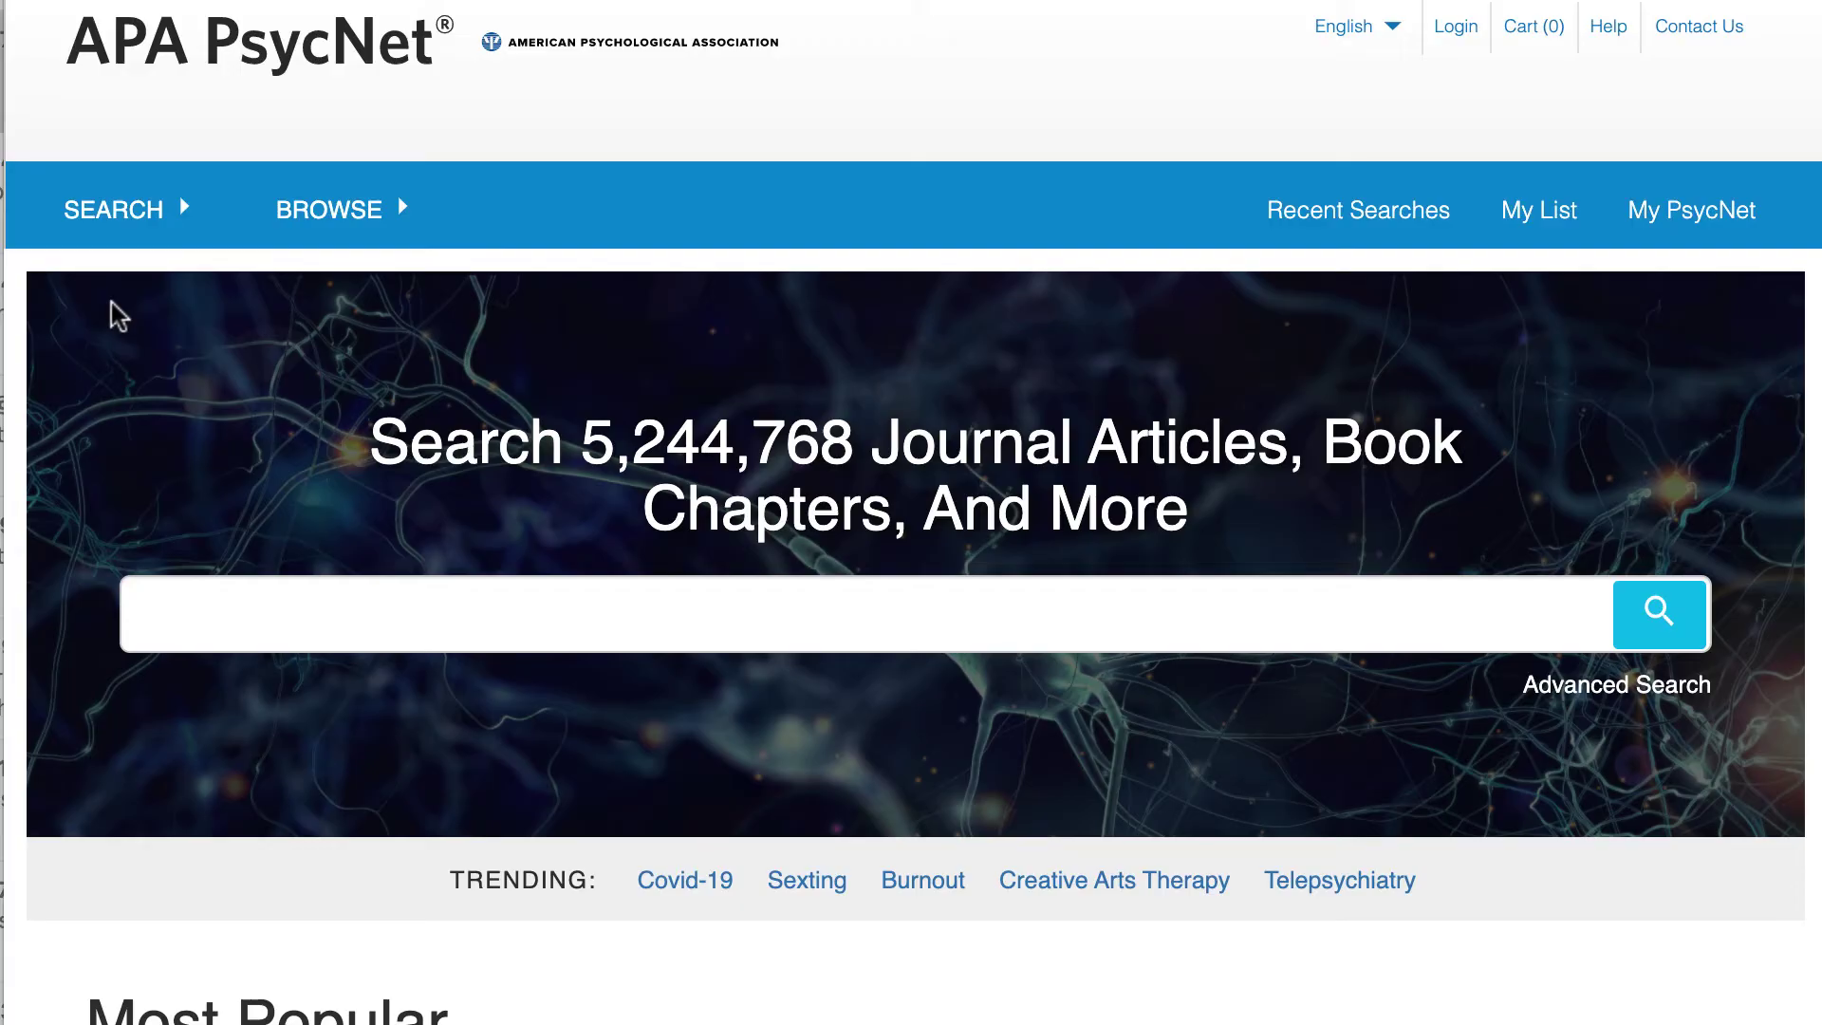
# Step: In Advanced Search, try resilience AND covid 19 in the first two rows, then clear the form
pyautogui.click(166, 226)
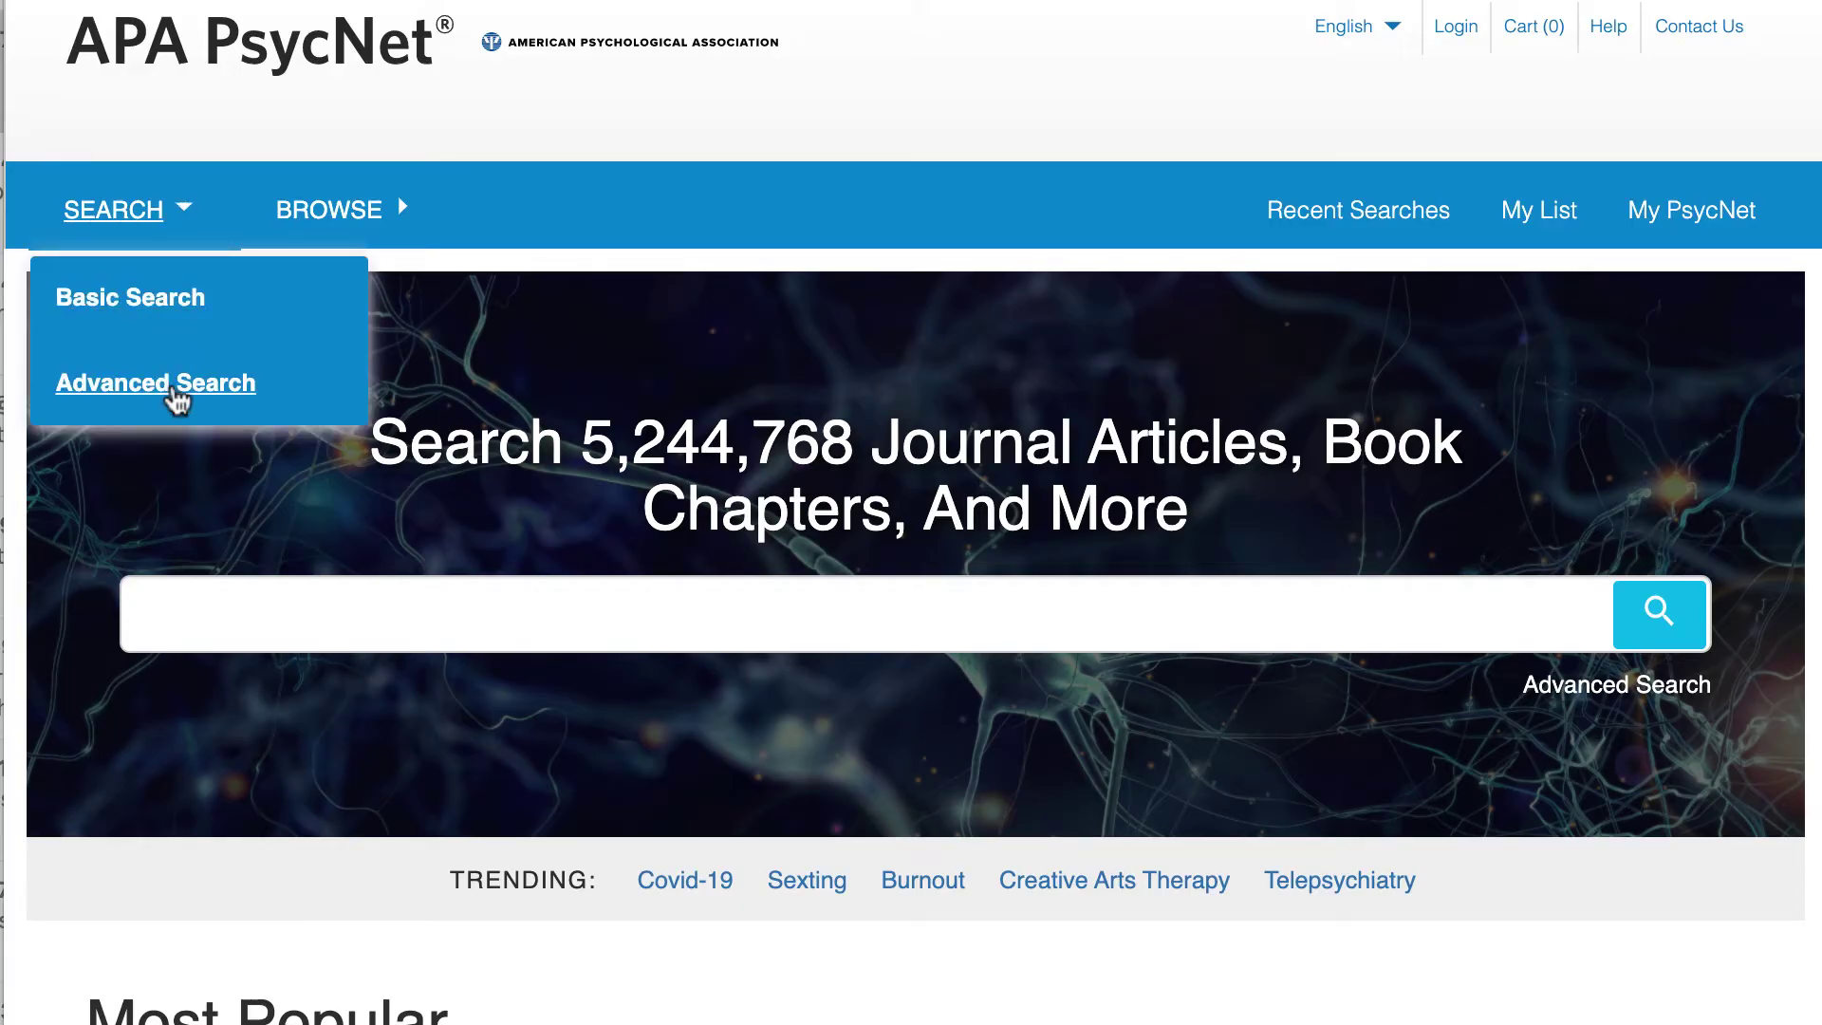
pyautogui.click(177, 397)
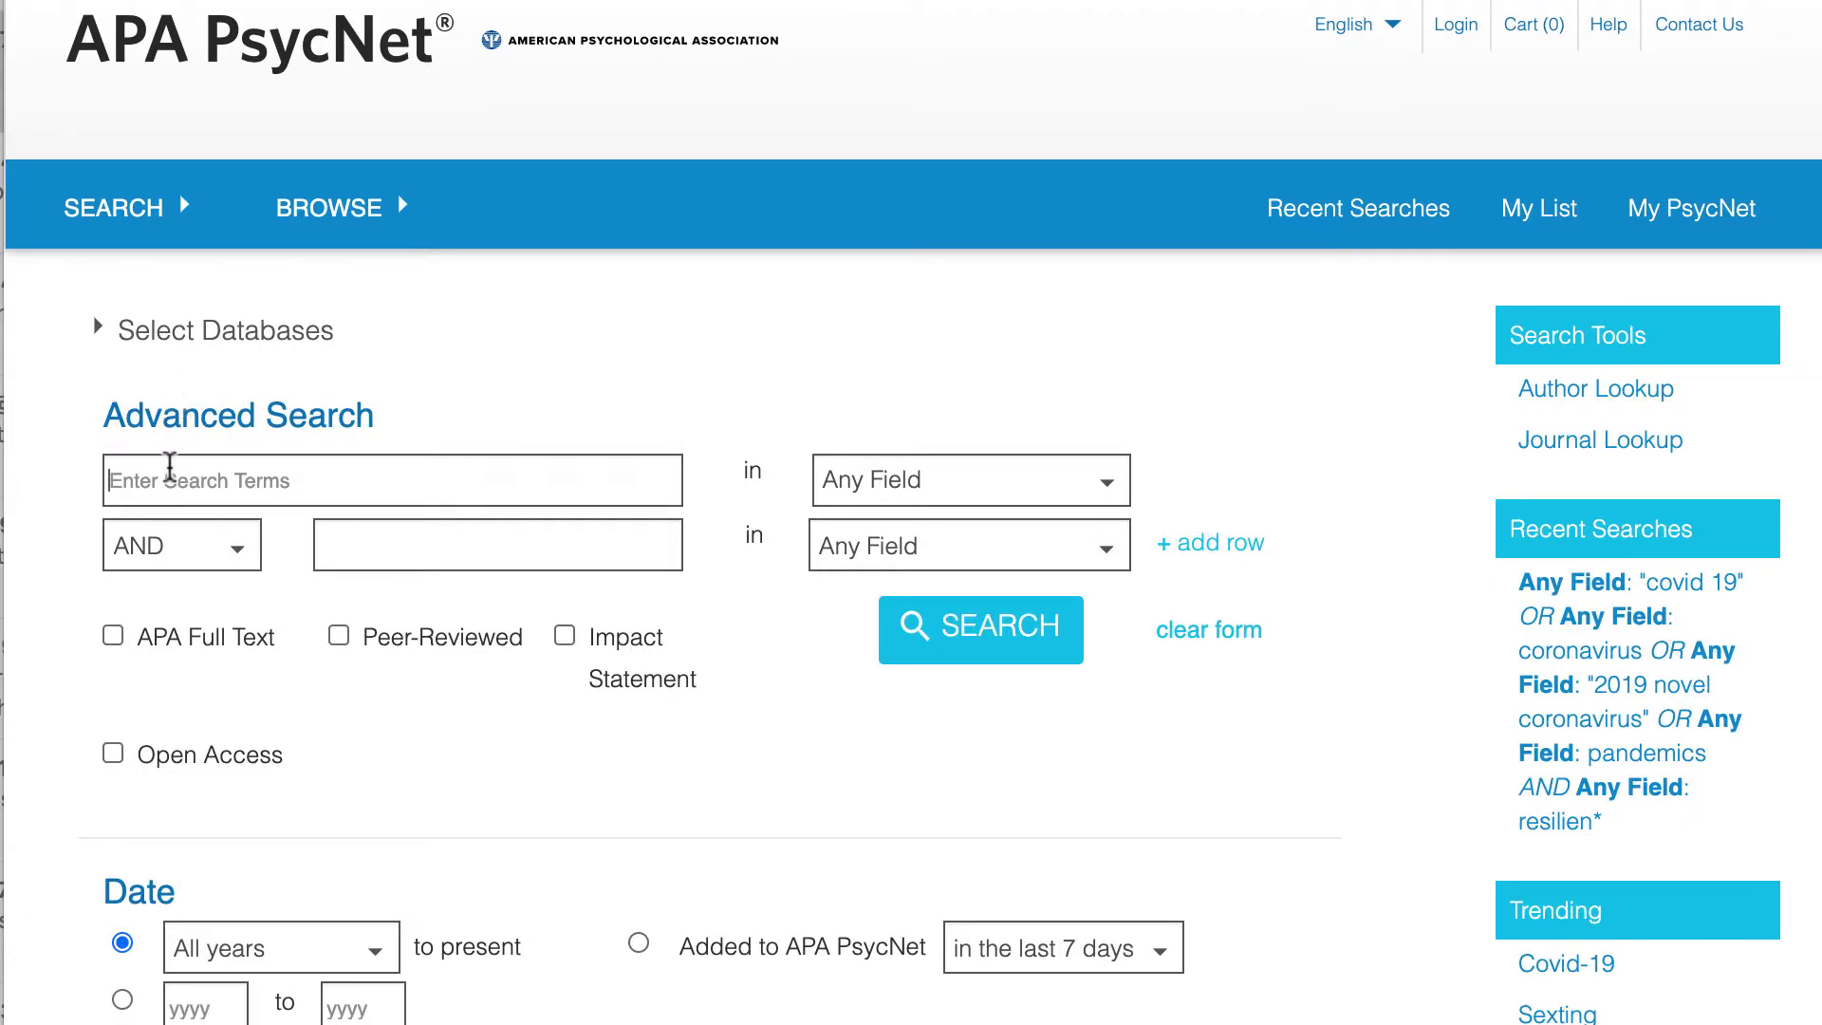
pyautogui.click(112, 477)
pyautogui.write('resilience')
pyautogui.click(350, 537)
pyautogui.write('covid 19')
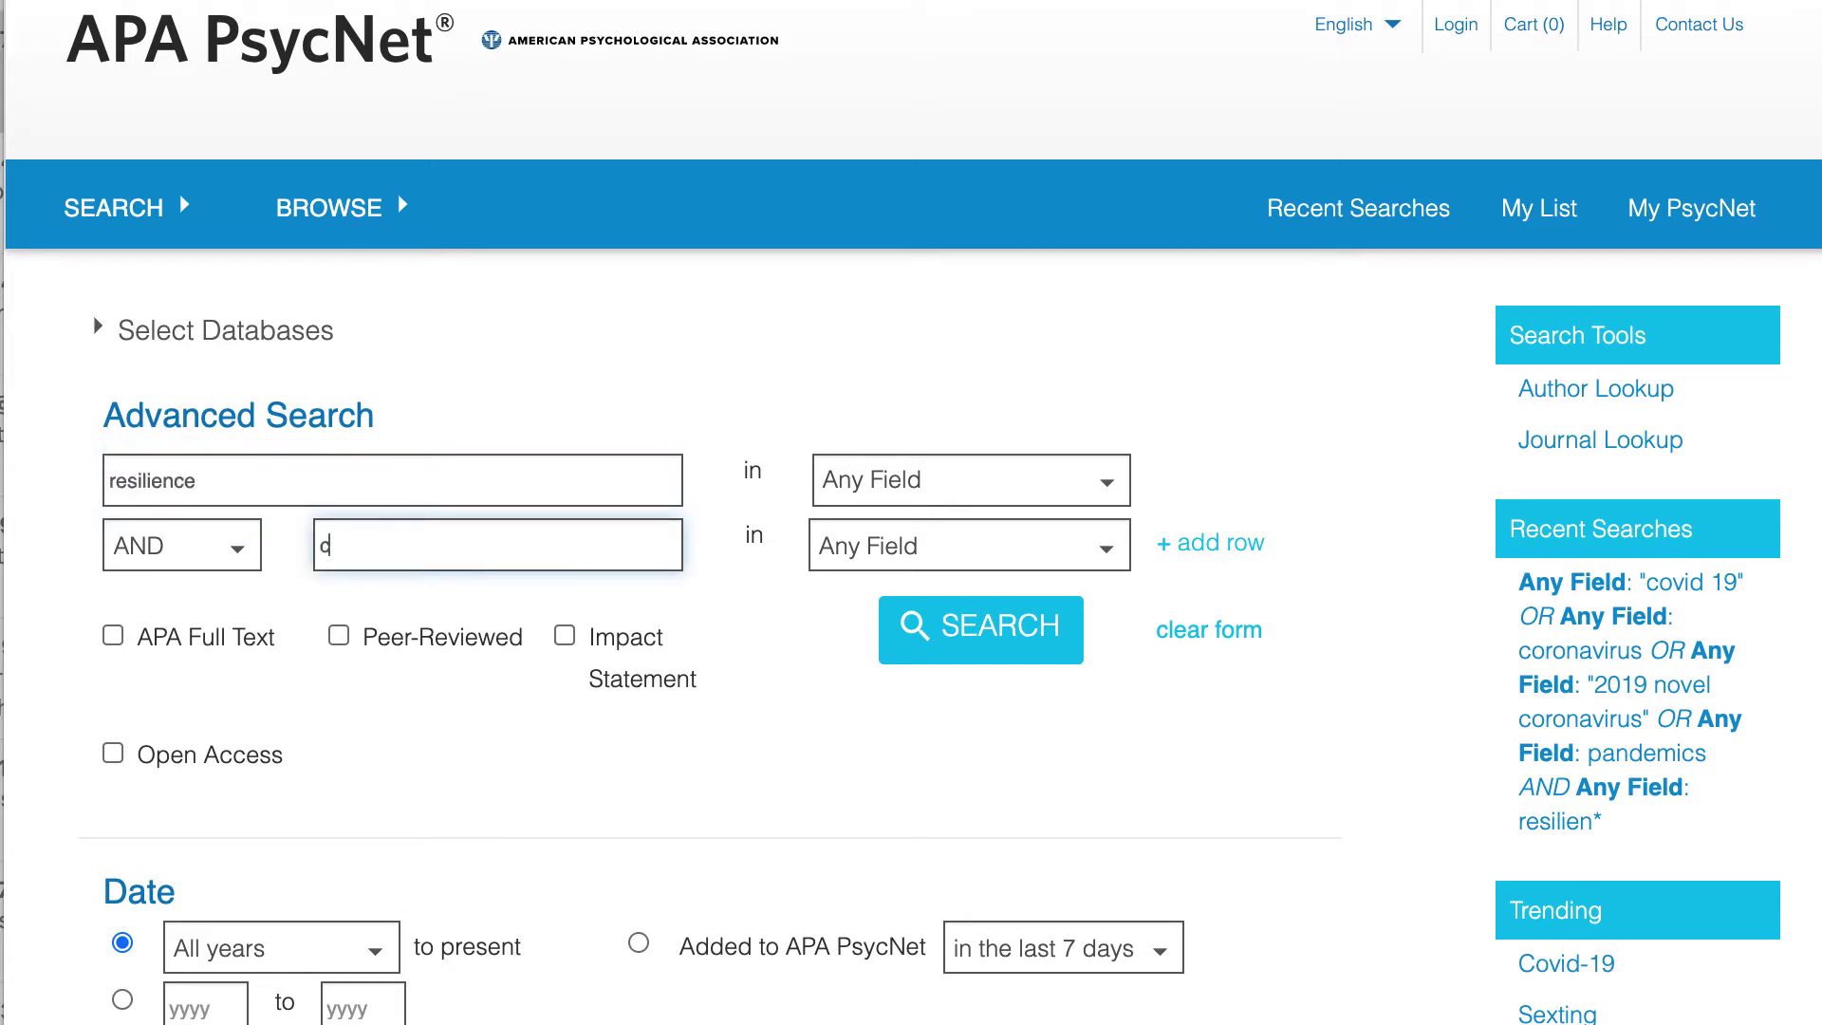
pyautogui.click(855, 698)
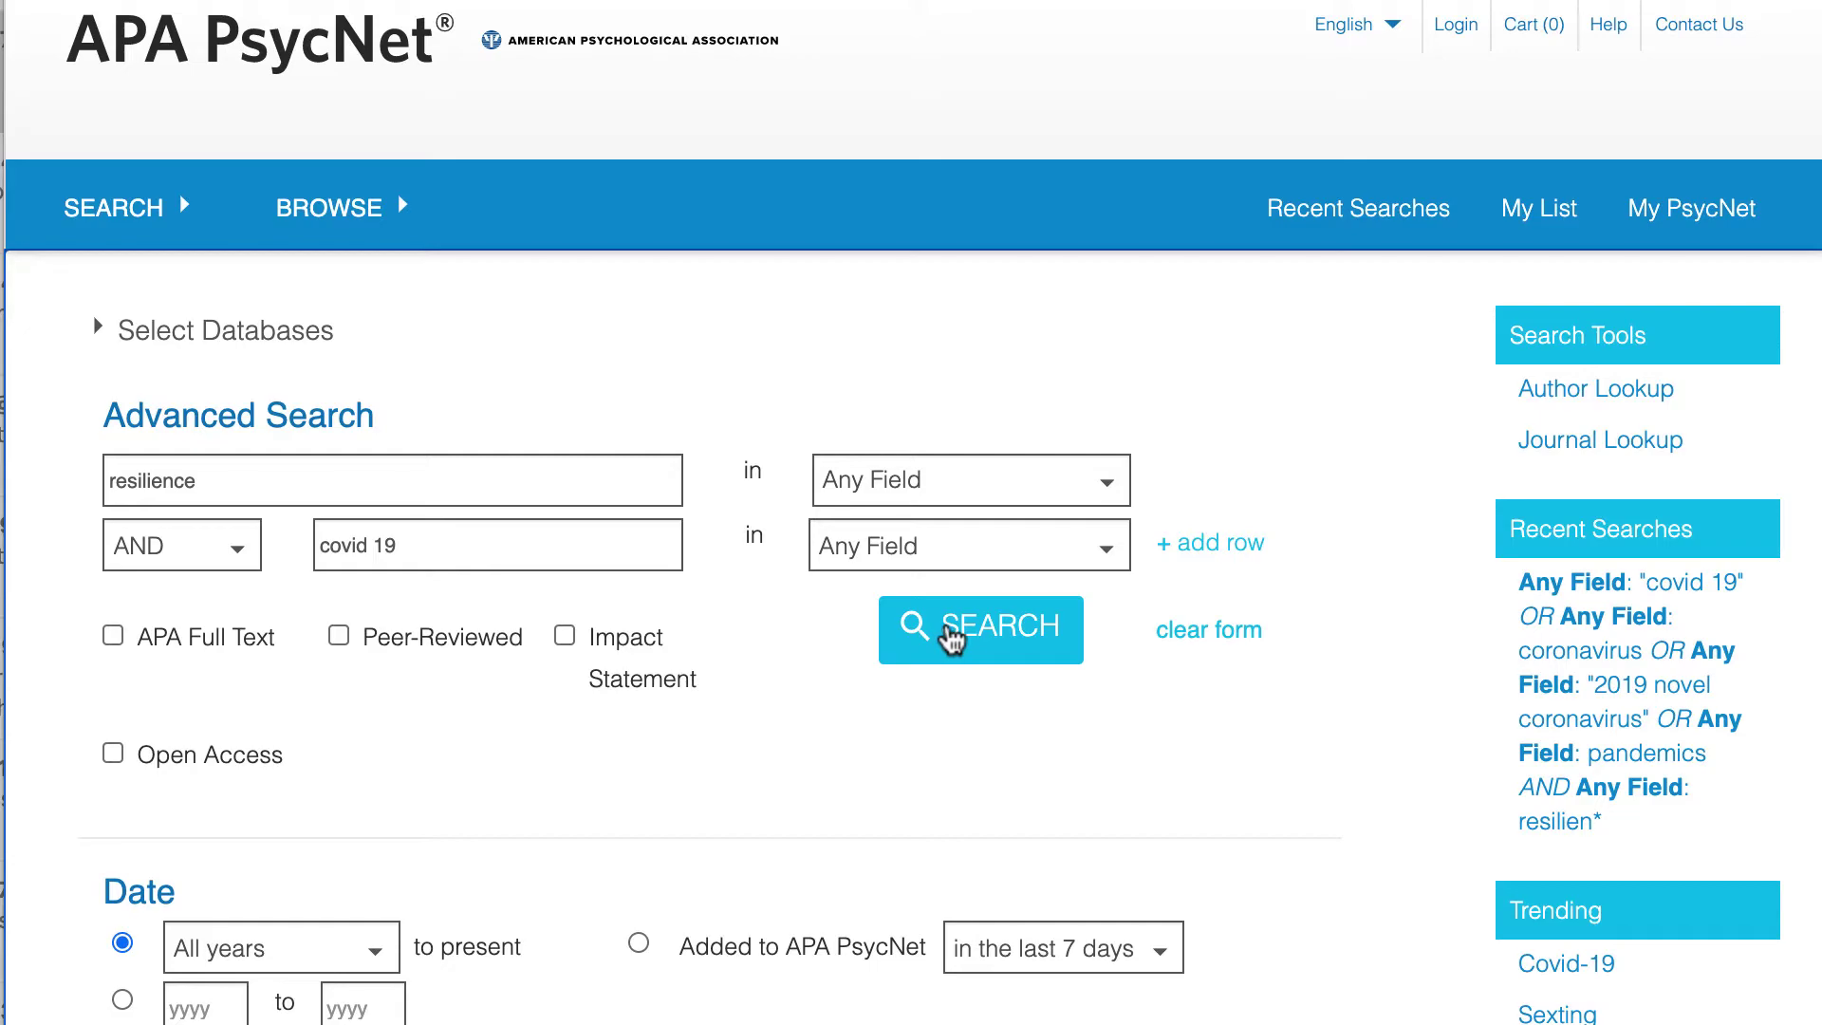
pyautogui.click(1209, 634)
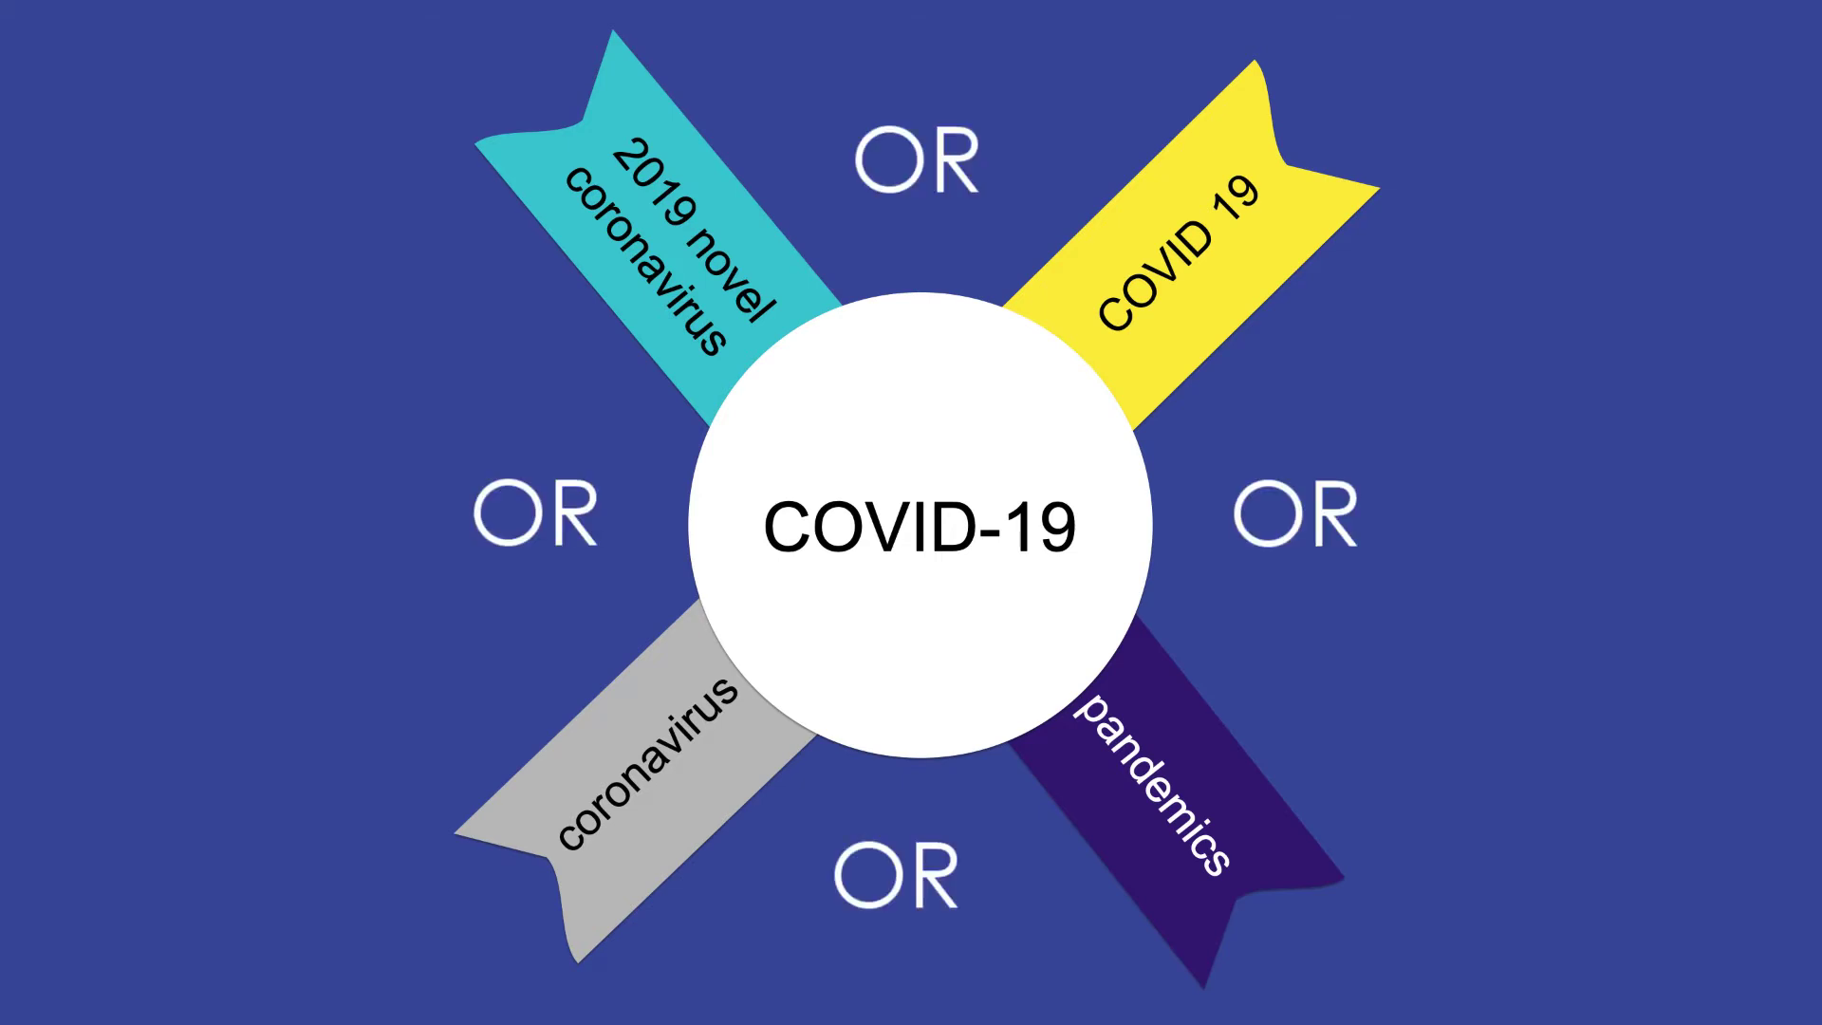
# Step: Enter "covid 19" OR coronavirus OR "2019 novel coronavirus" OR pandemics in the first search row
pyautogui.write('o')
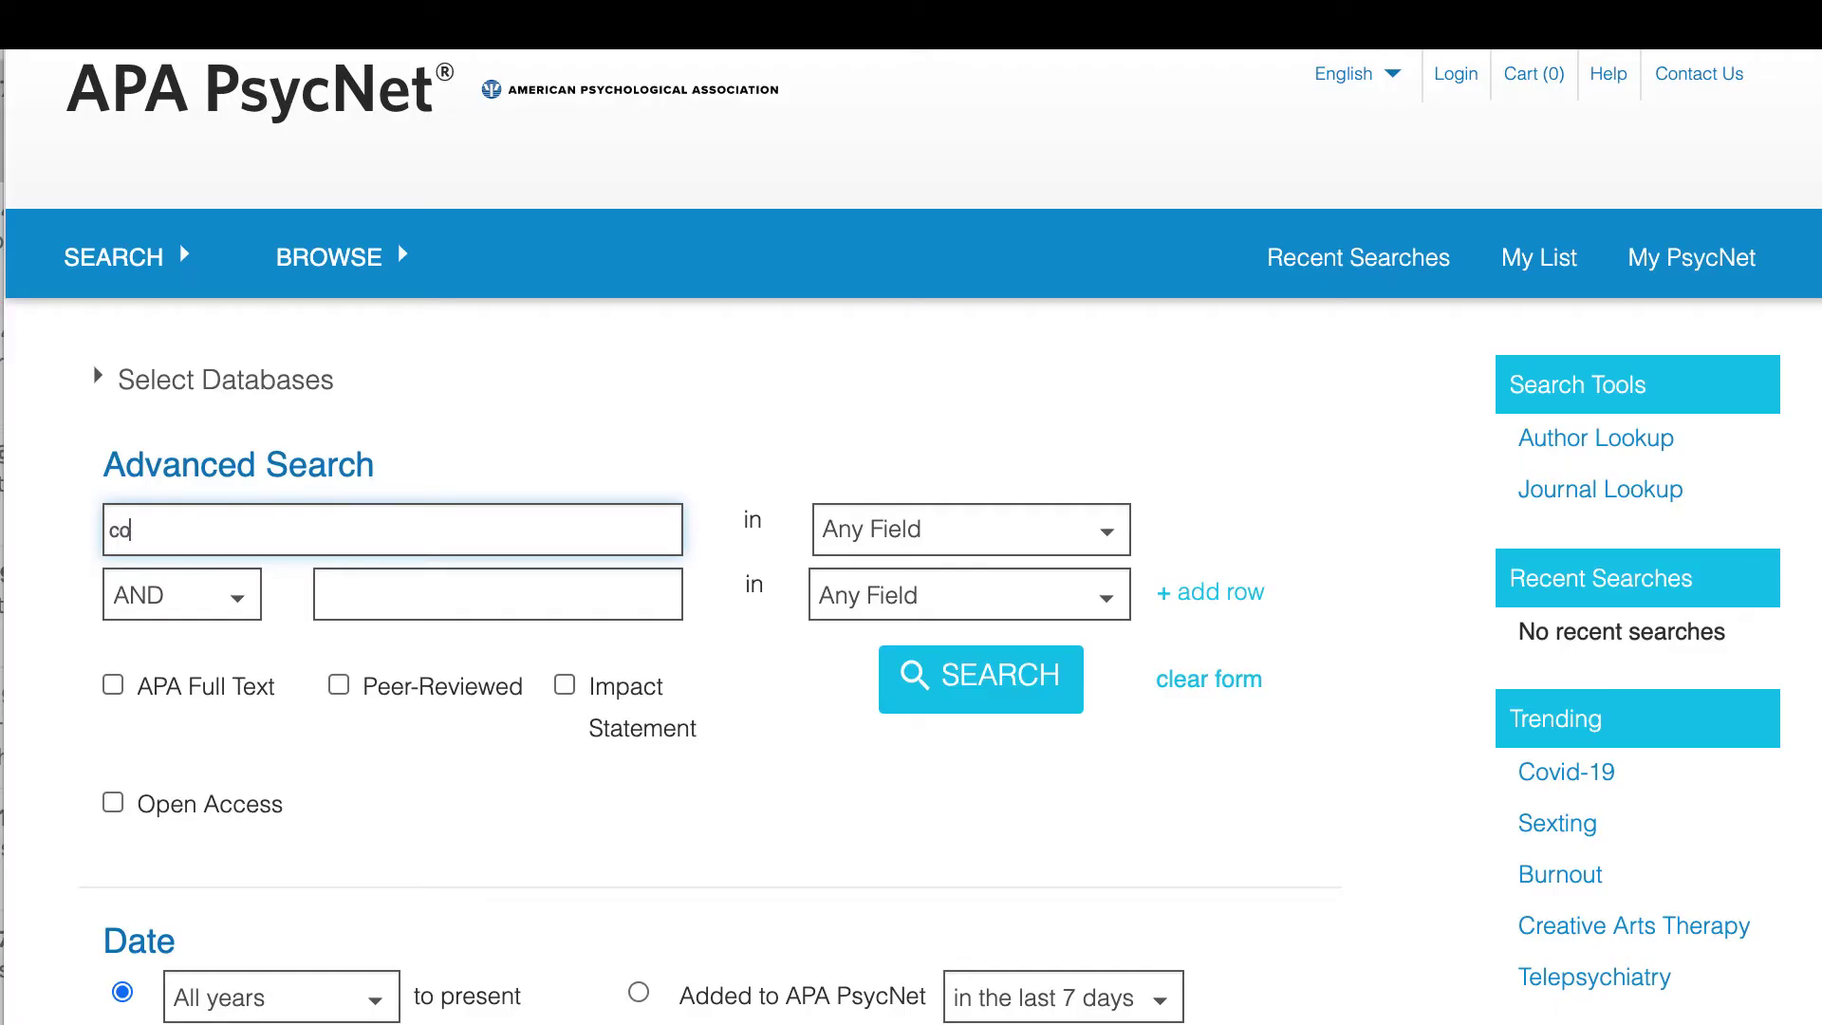
pyautogui.write('vid 19 OR coronavirus ')
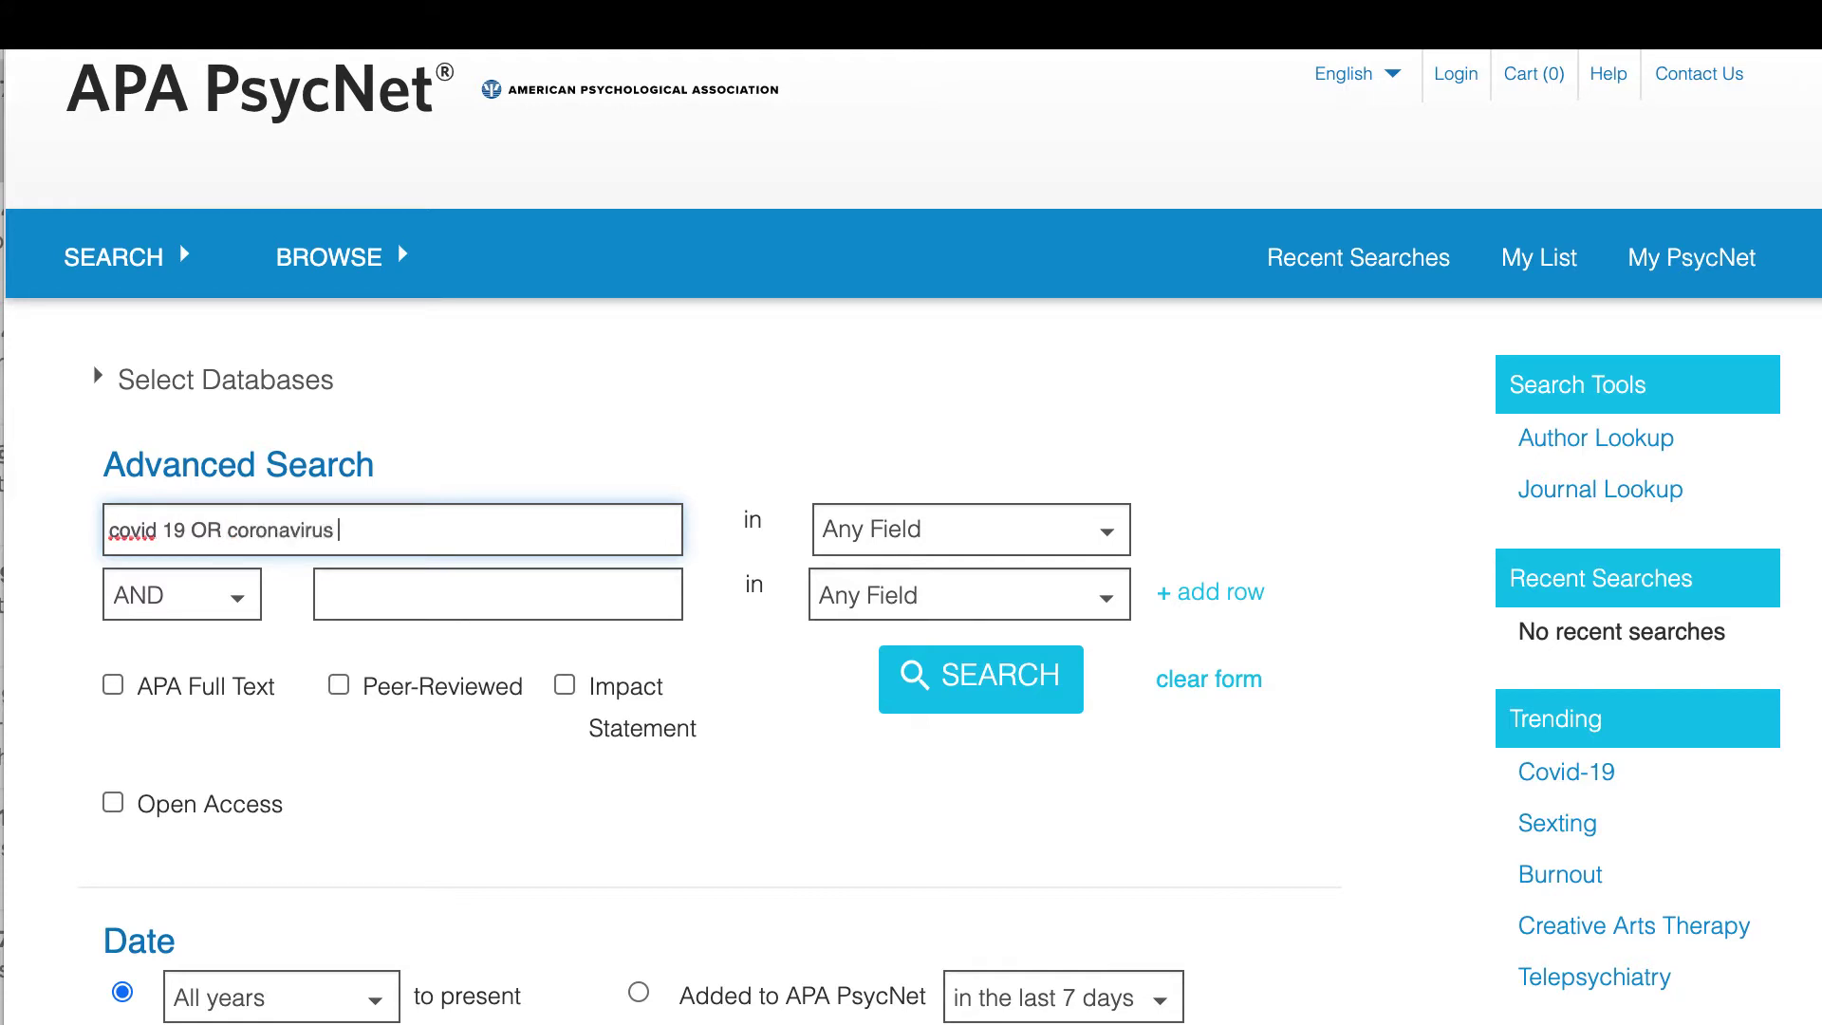
pyautogui.write('OR 2019 novel coronavirus OR pandem')
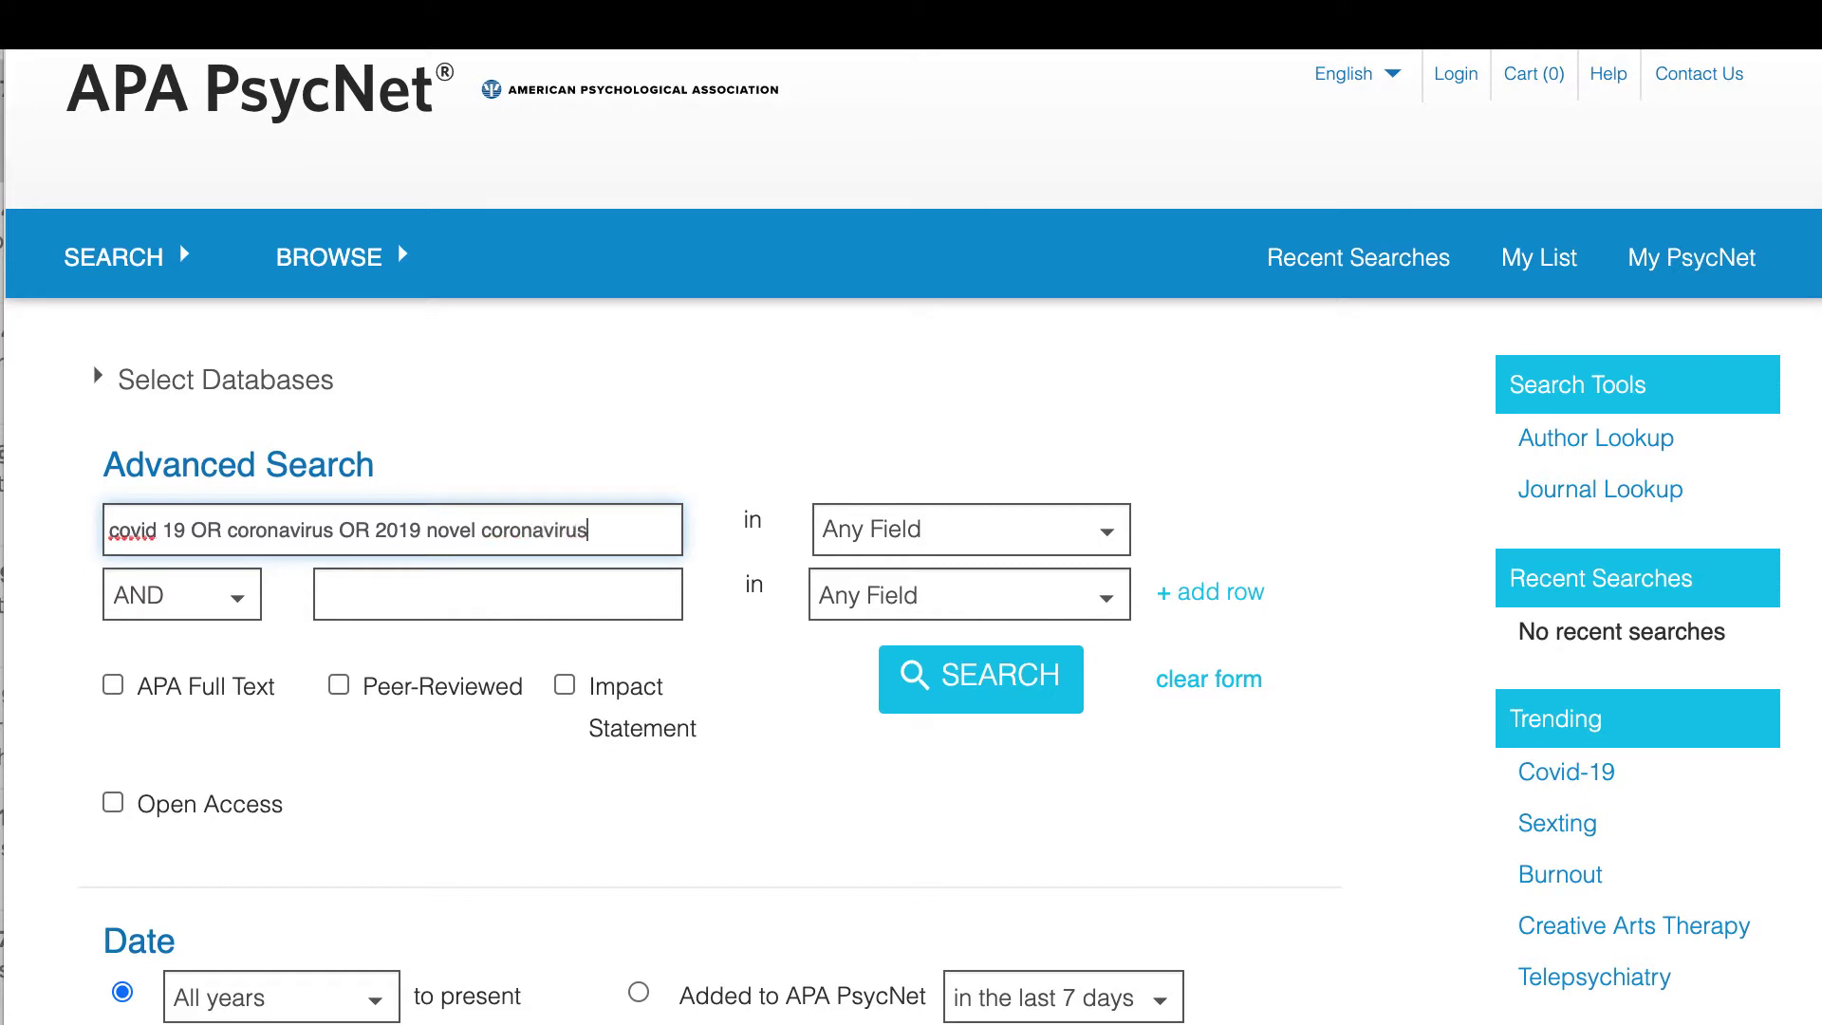
pyautogui.write('ics')
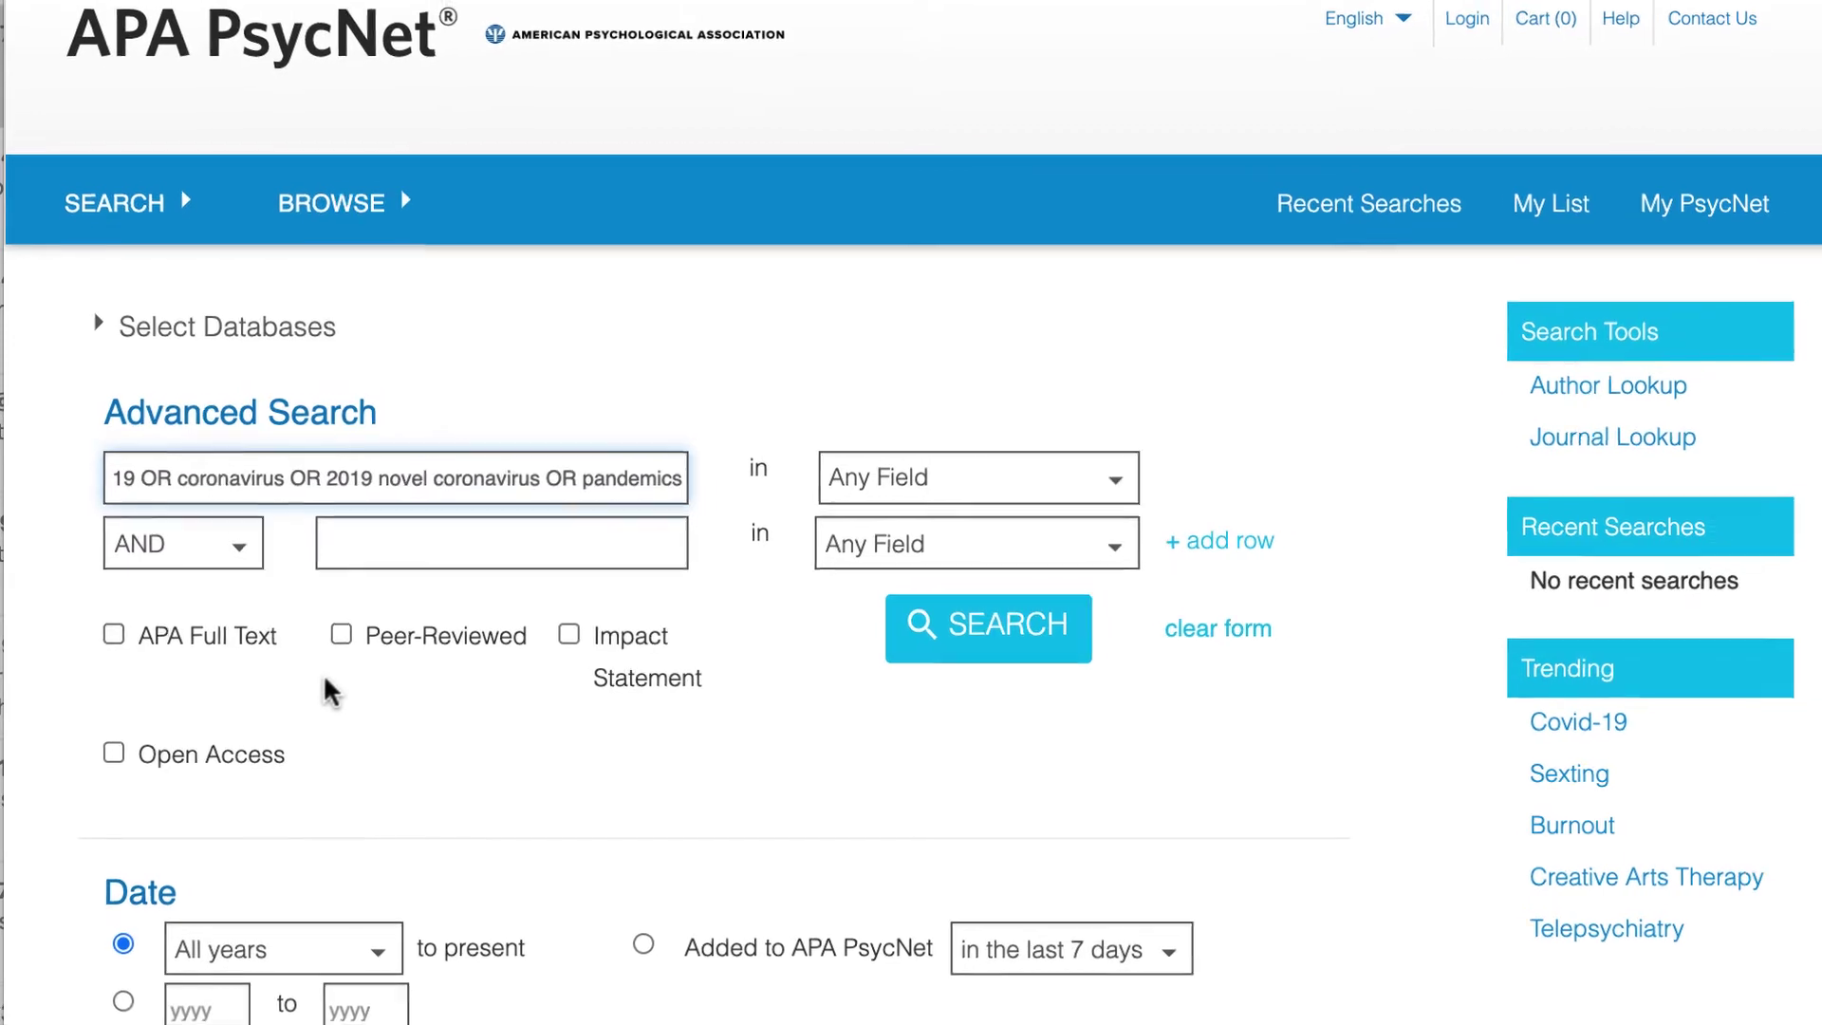
pyautogui.click(333, 750)
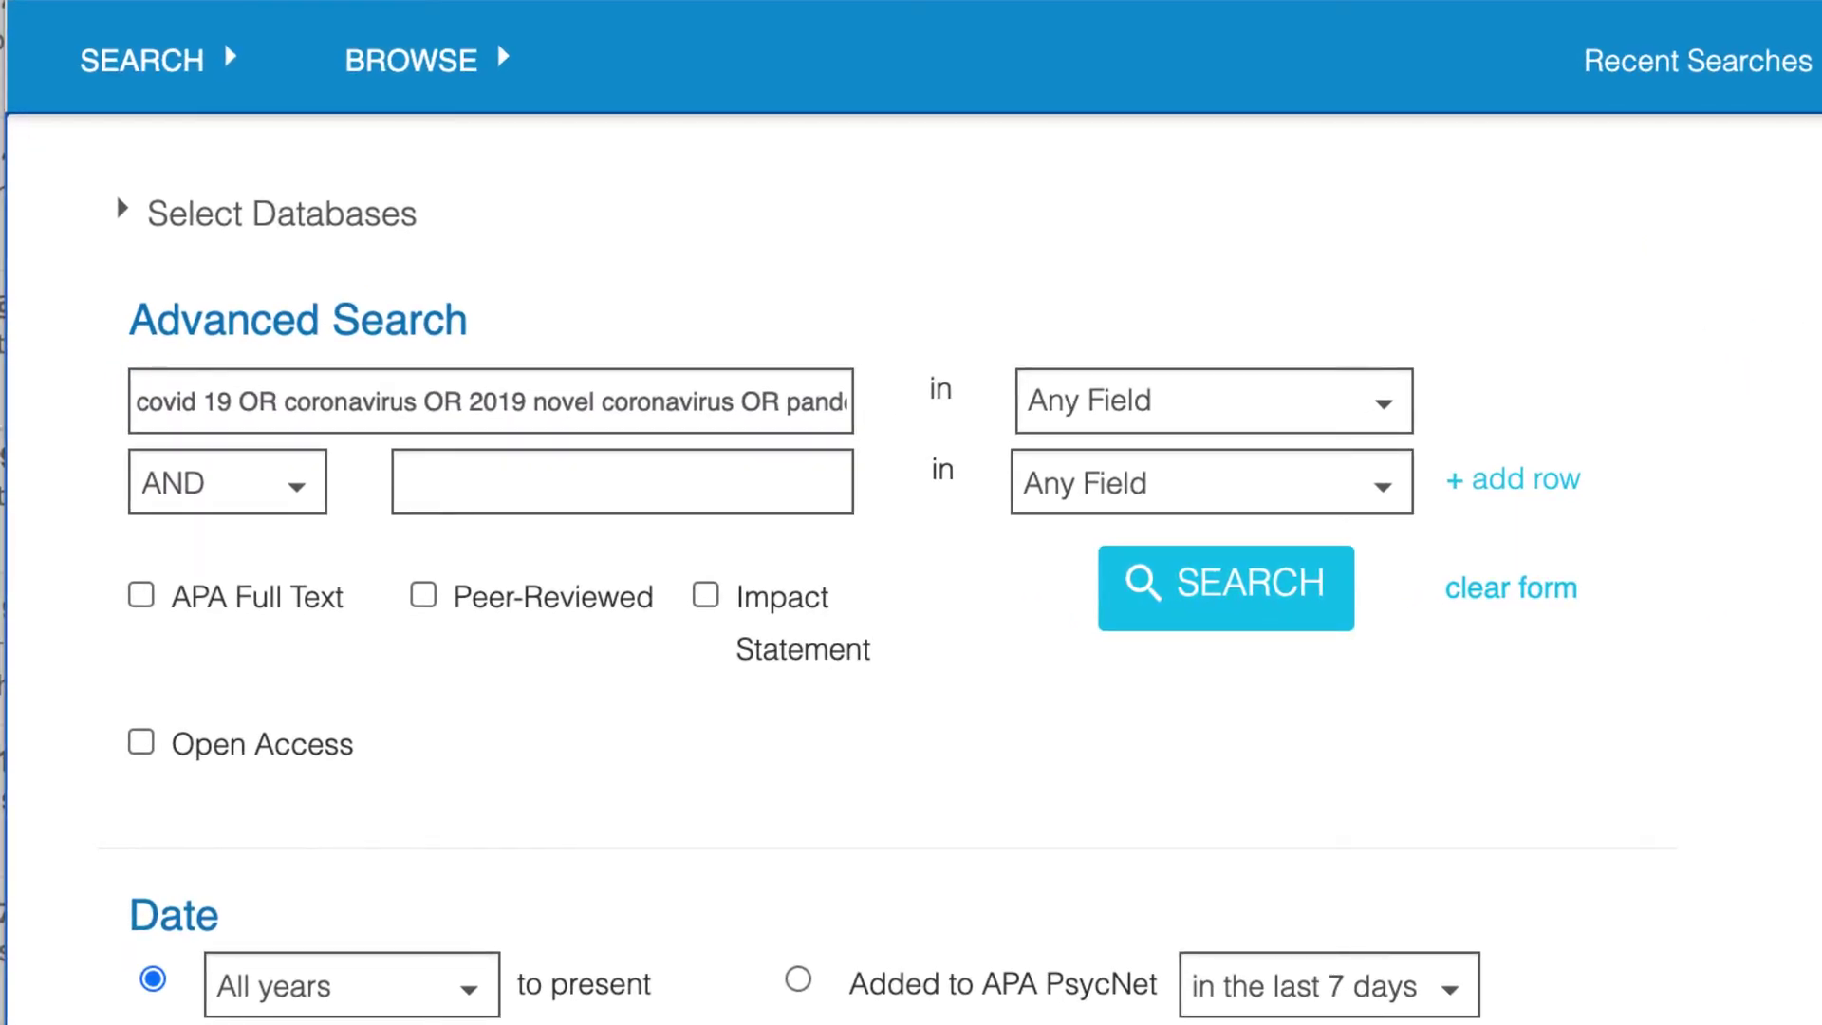
pyautogui.click(134, 404)
pyautogui.write('"')
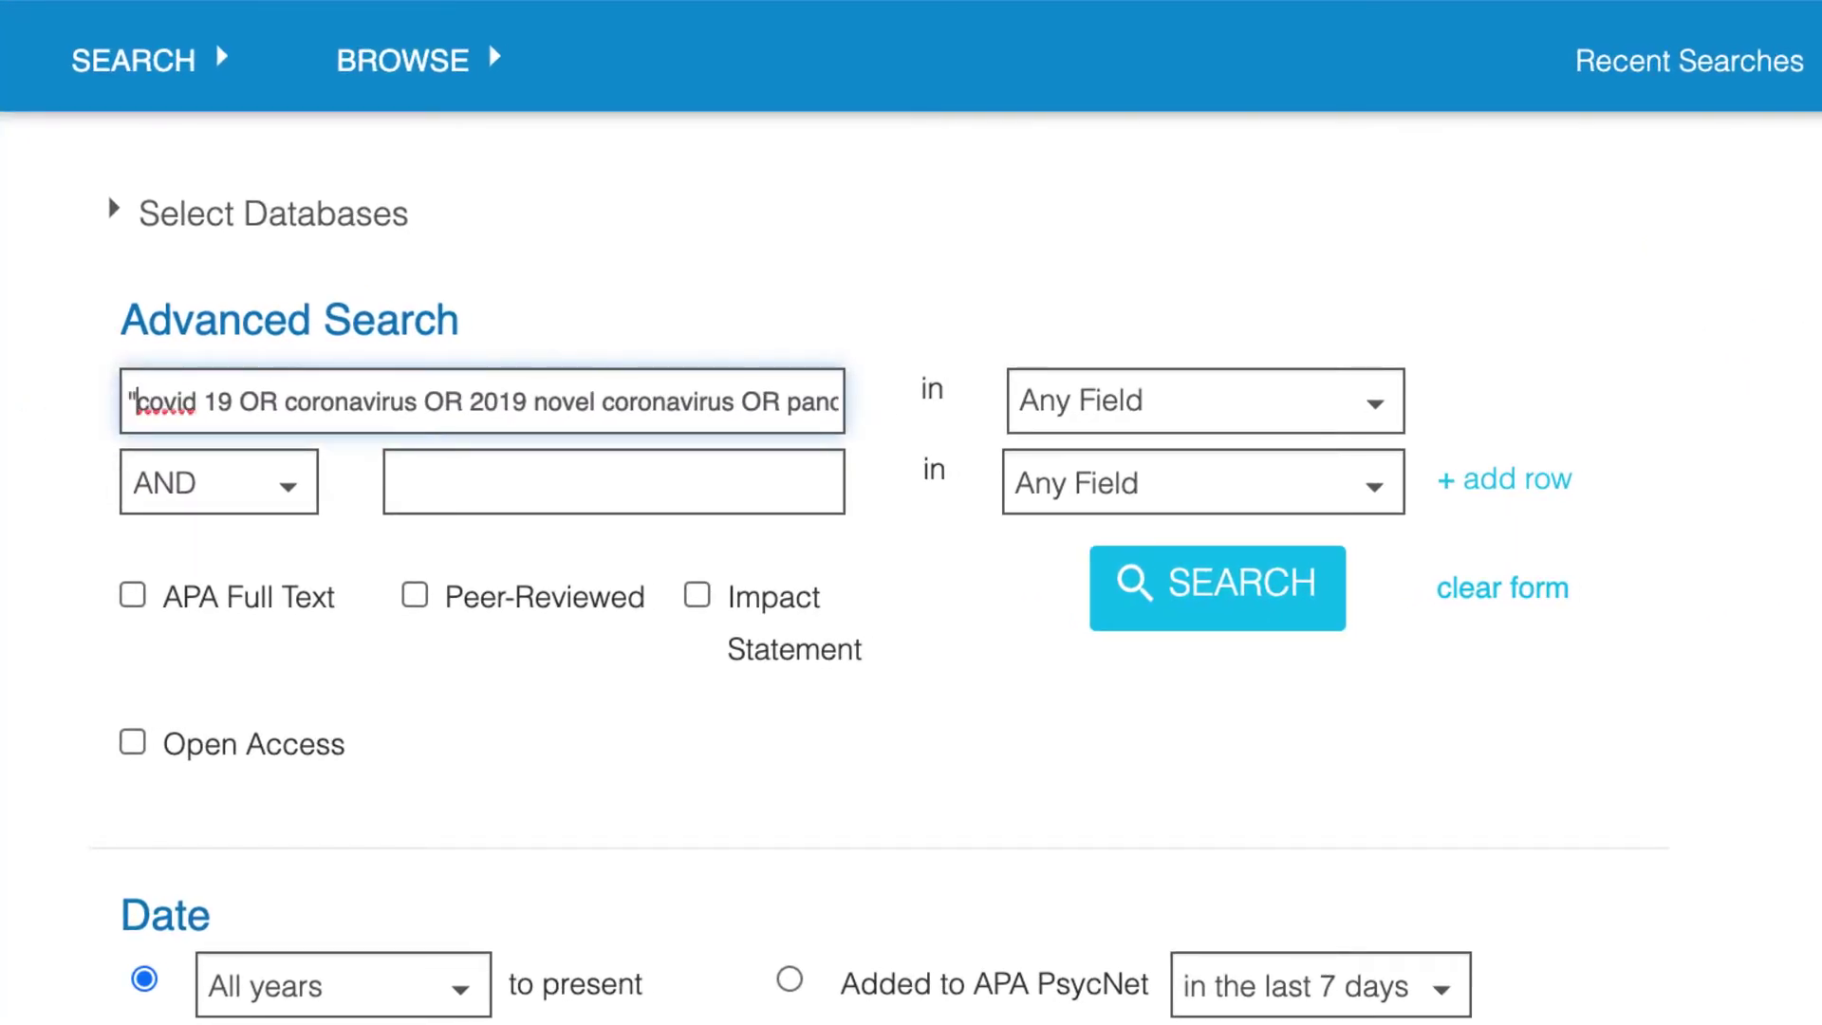
pyautogui.press('Right')
pyautogui.press('Right')
pyautogui.press('Right')
pyautogui.press('Right')
pyautogui.press('Right')
pyautogui.press('Right')
pyautogui.press('Right')
pyautogui.press('Right')
pyautogui.write('"')
pyautogui.press('Right')
pyautogui.press('Right')
pyautogui.press('Right')
pyautogui.press('Right')
pyautogui.press('Right')
pyautogui.press('Right')
pyautogui.press('Right')
pyautogui.press('Right')
pyautogui.press('Right')
pyautogui.press('Right')
pyautogui.press('Right')
pyautogui.press('Right')
pyautogui.press('Right')
pyautogui.press('Right')
pyautogui.press('Right')
pyautogui.press('Right')
pyautogui.press('Right')
pyautogui.press('Right')
pyautogui.press('Right')
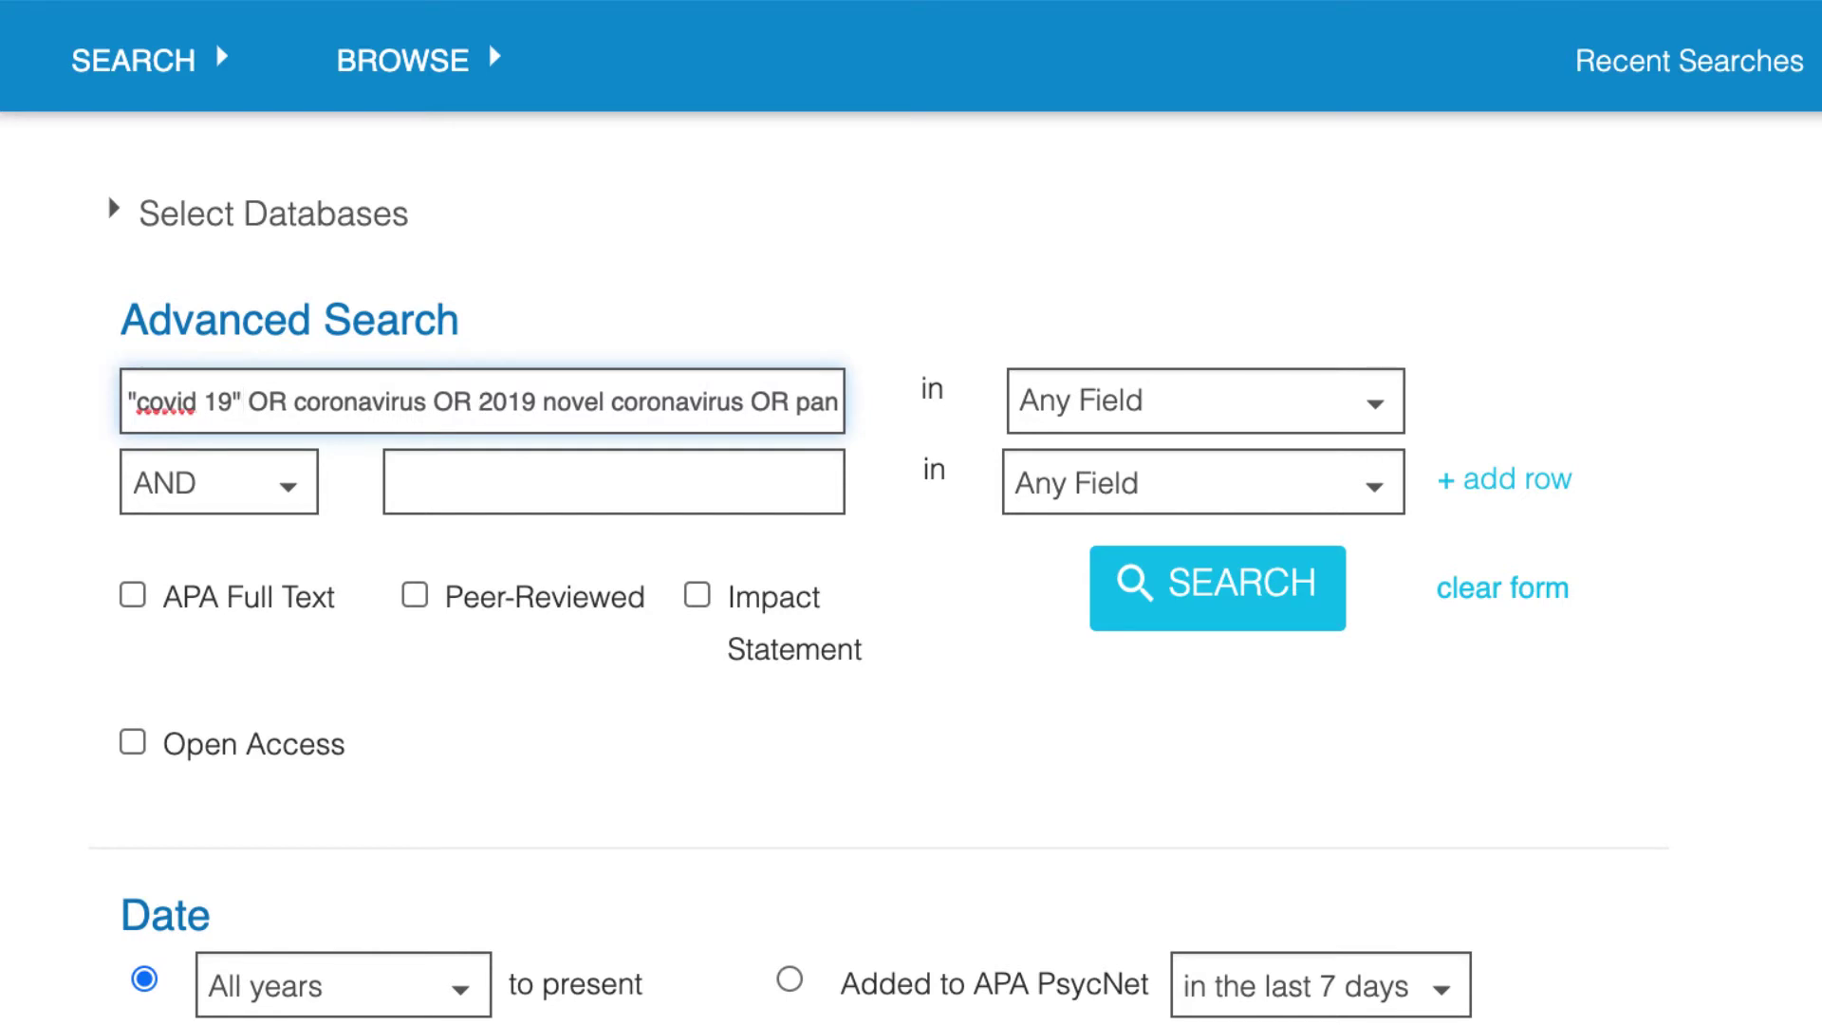
pyautogui.write('"')
pyautogui.press('Right')
pyautogui.press('Right')
pyautogui.press('Right')
pyautogui.press('Right')
pyautogui.press('Right')
pyautogui.press('Right')
pyautogui.press('Right')
pyautogui.press('Right')
pyautogui.press('Right')
pyautogui.press('Right')
pyautogui.press('Right')
pyautogui.press('Right')
pyautogui.press('Right')
pyautogui.press('Right')
pyautogui.press('Right')
pyautogui.press('Right')
pyautogui.press('Right')
pyautogui.press('Right')
pyautogui.press('Right')
pyautogui.press('Right')
pyautogui.write('"')
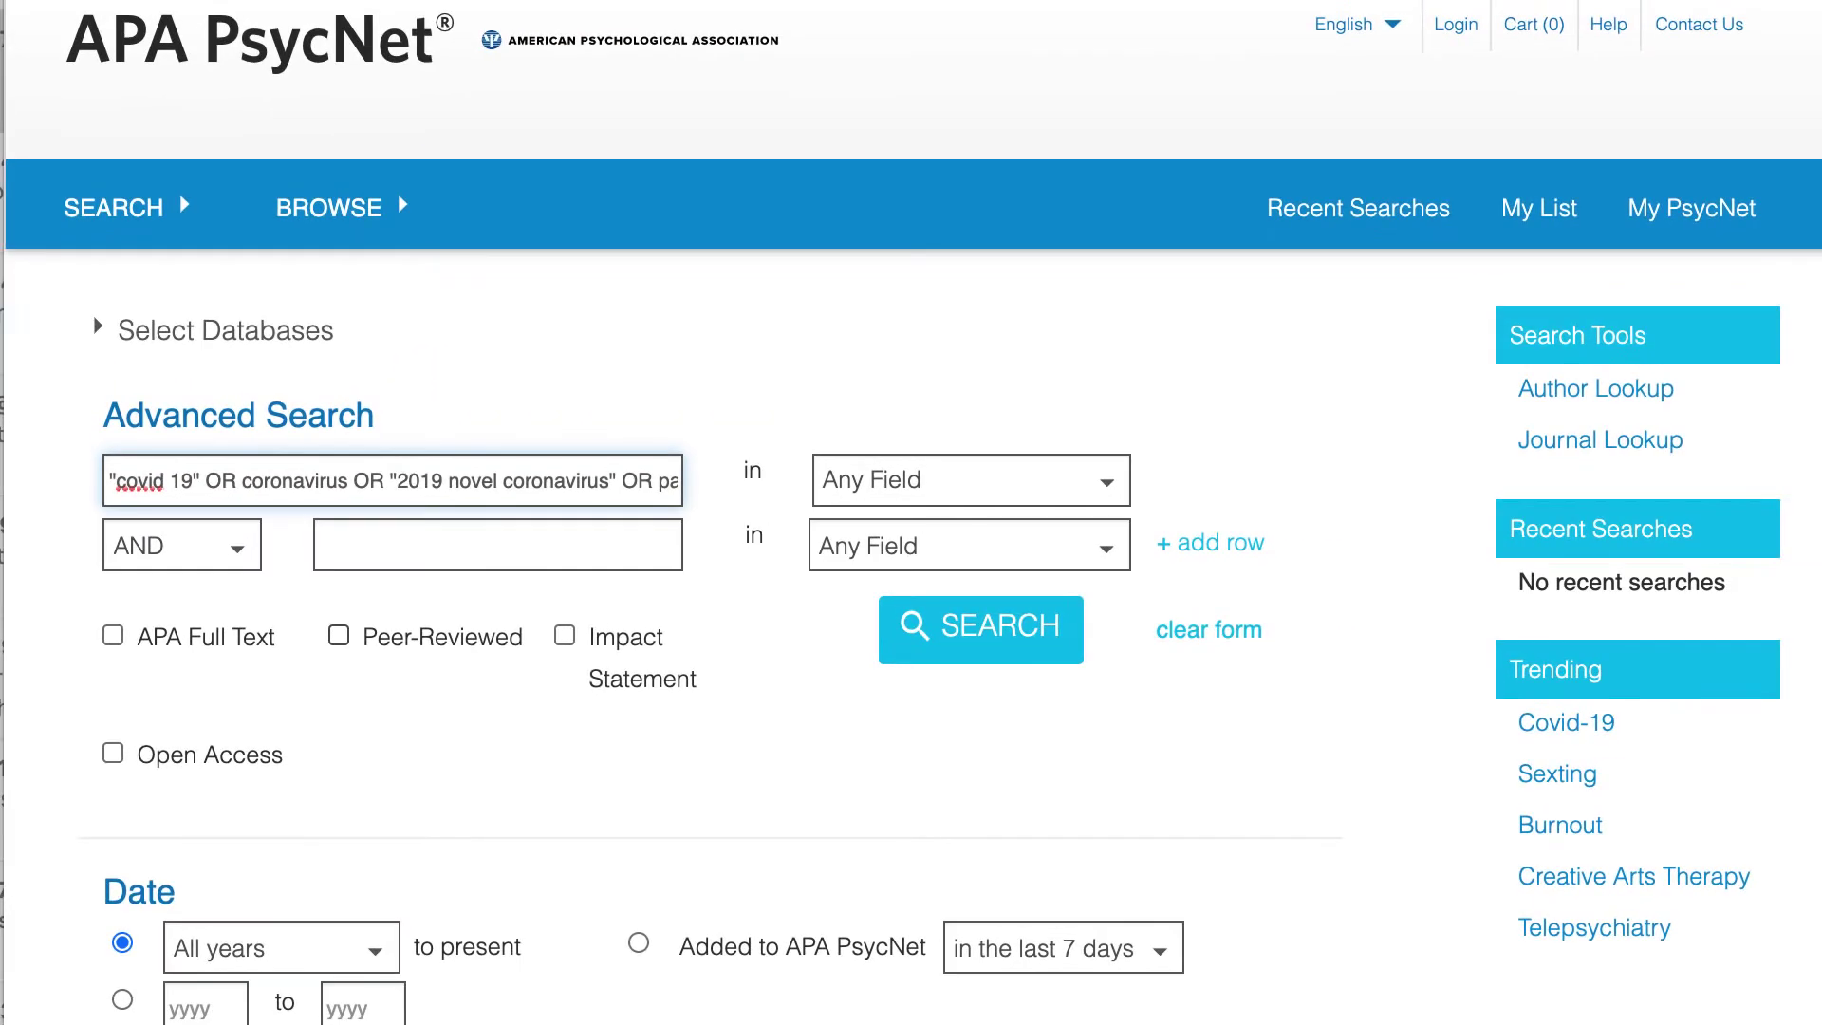
# Step: Add resilien* as the second AND term in Any Field and run the search for 131 results
pyautogui.click(397, 545)
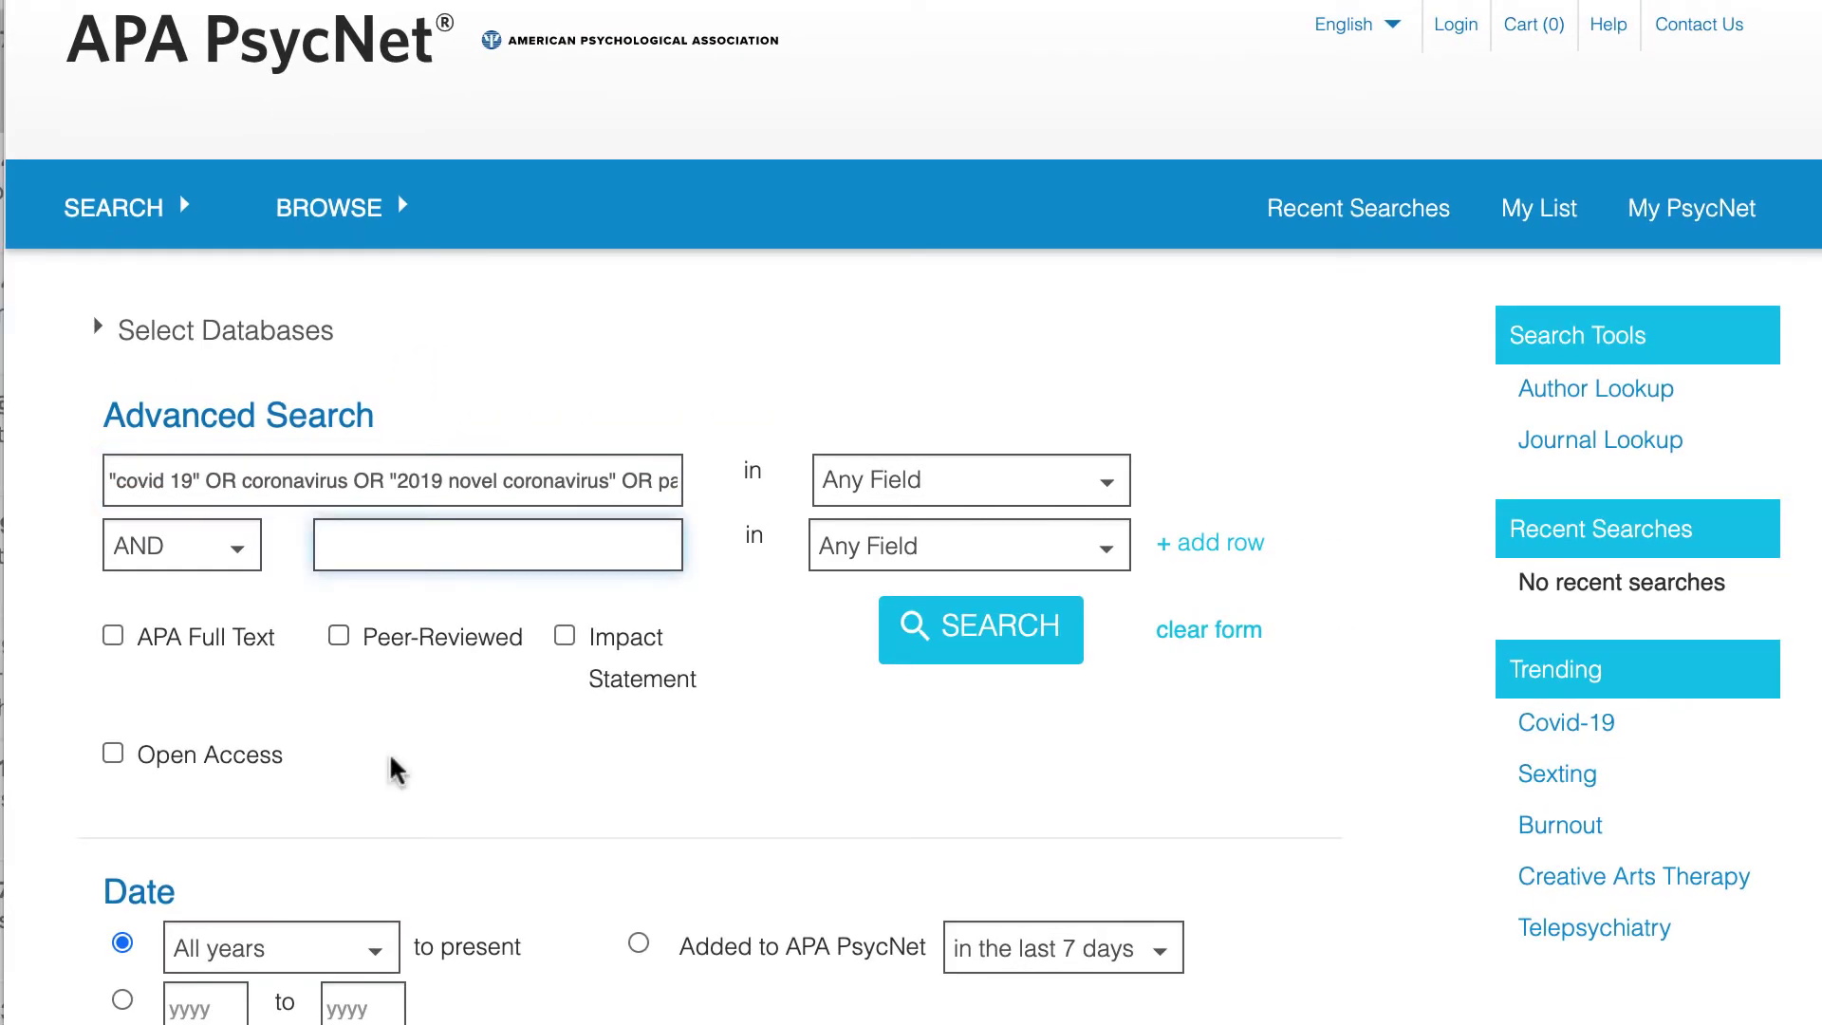
pyautogui.write('resilience')
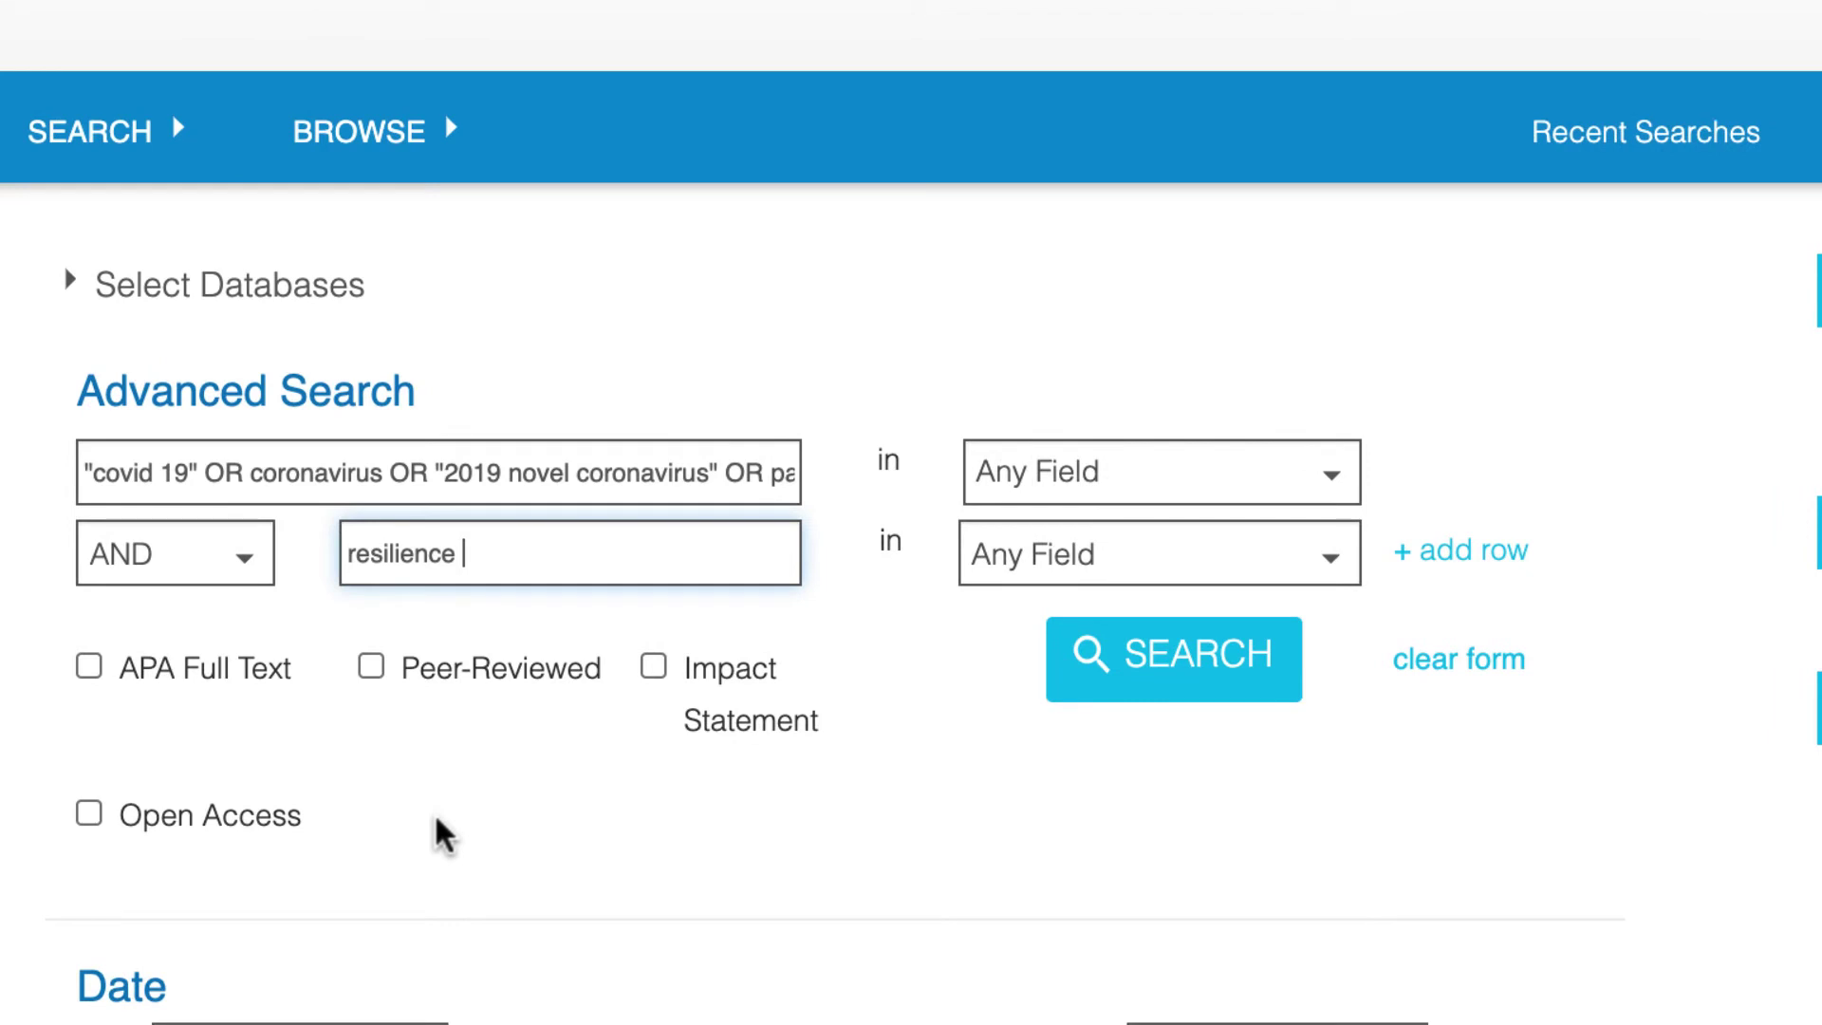
pyautogui.press('BackSpace')
pyautogui.press('BackSpace')
pyautogui.press('BackSpace')
pyautogui.write('*')
pyautogui.click(874, 867)
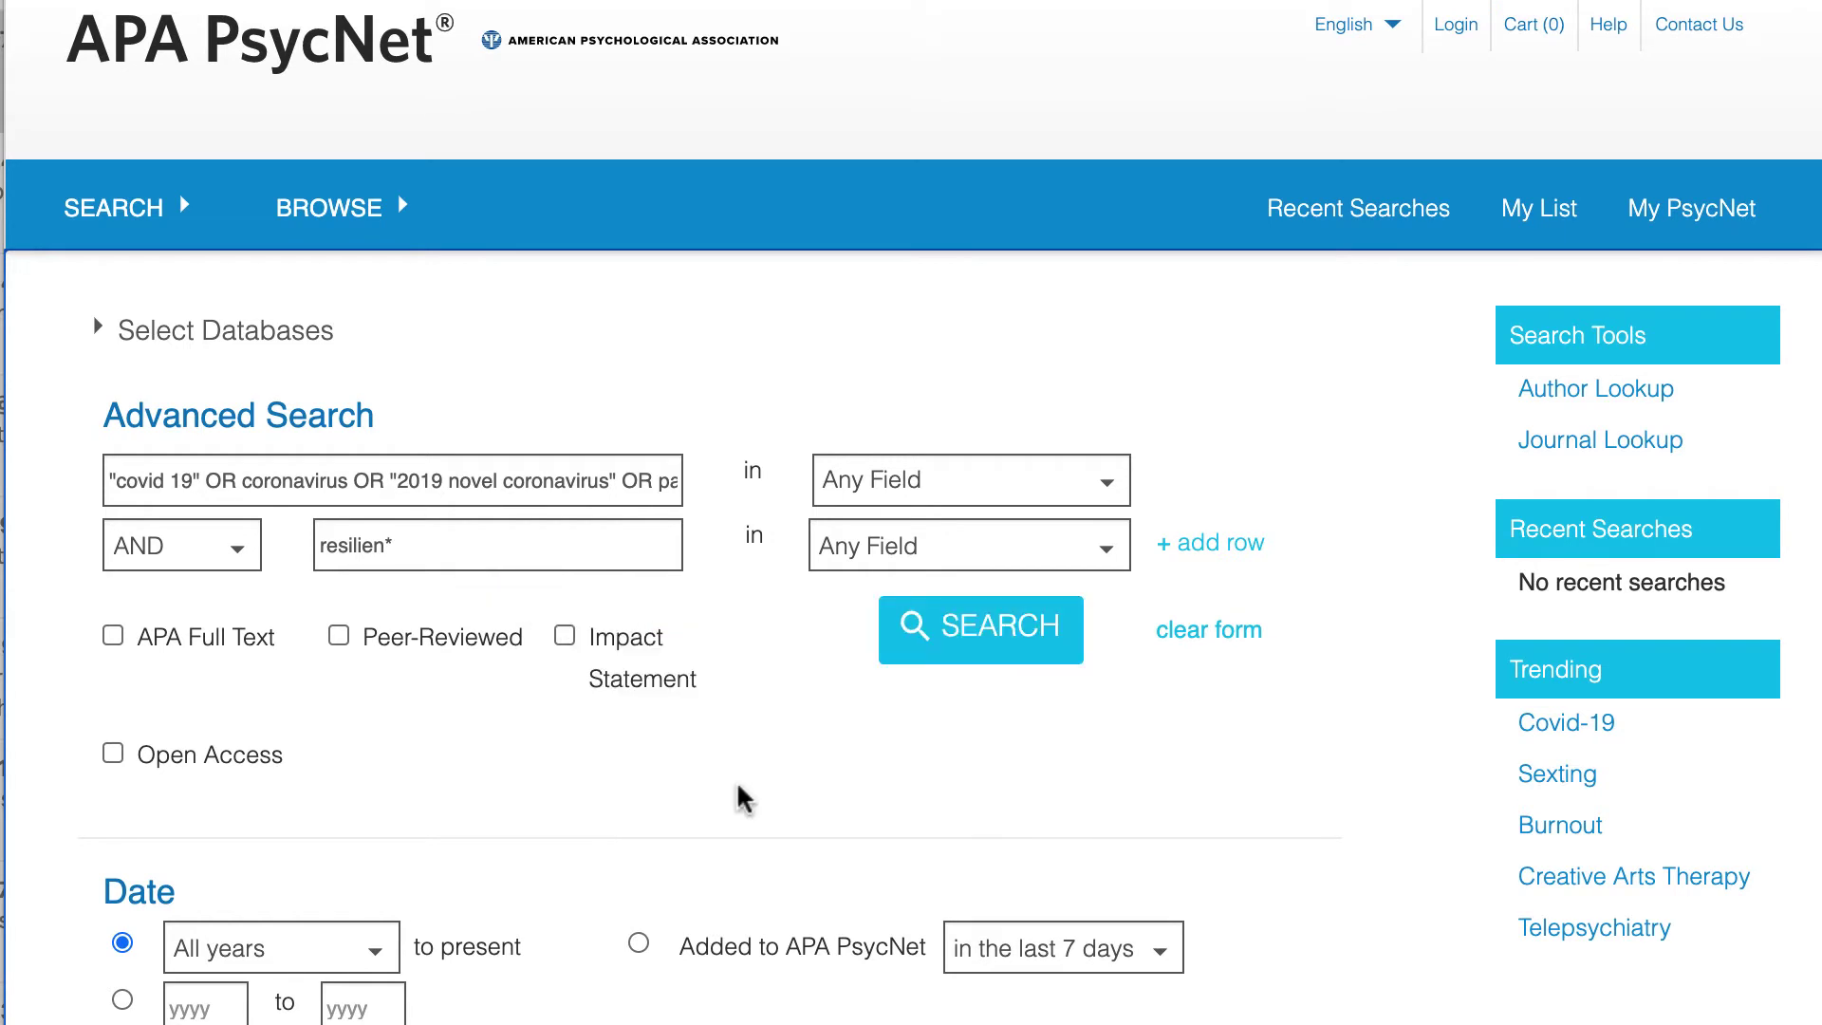
pyautogui.click(952, 652)
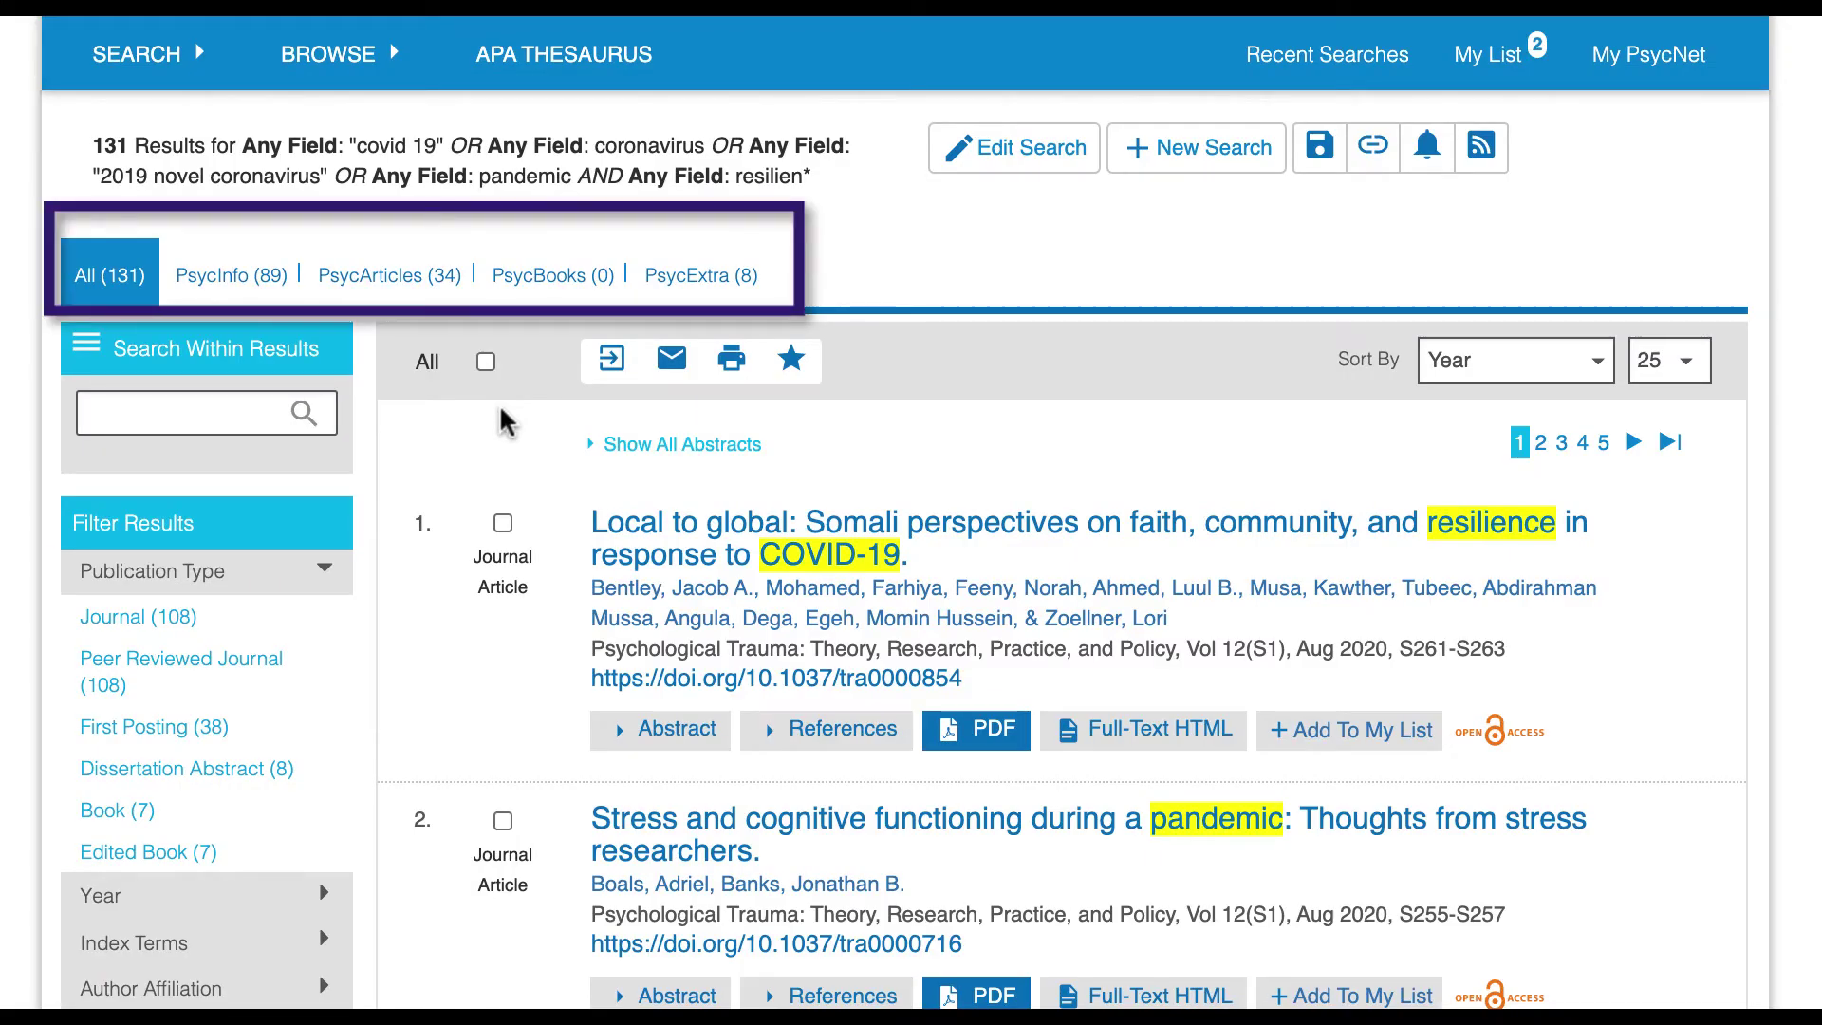
# Step: Limit results to peer-reviewed journals and open result 4, the resilience perspective article
pyautogui.scroll(-4, 549, 462)
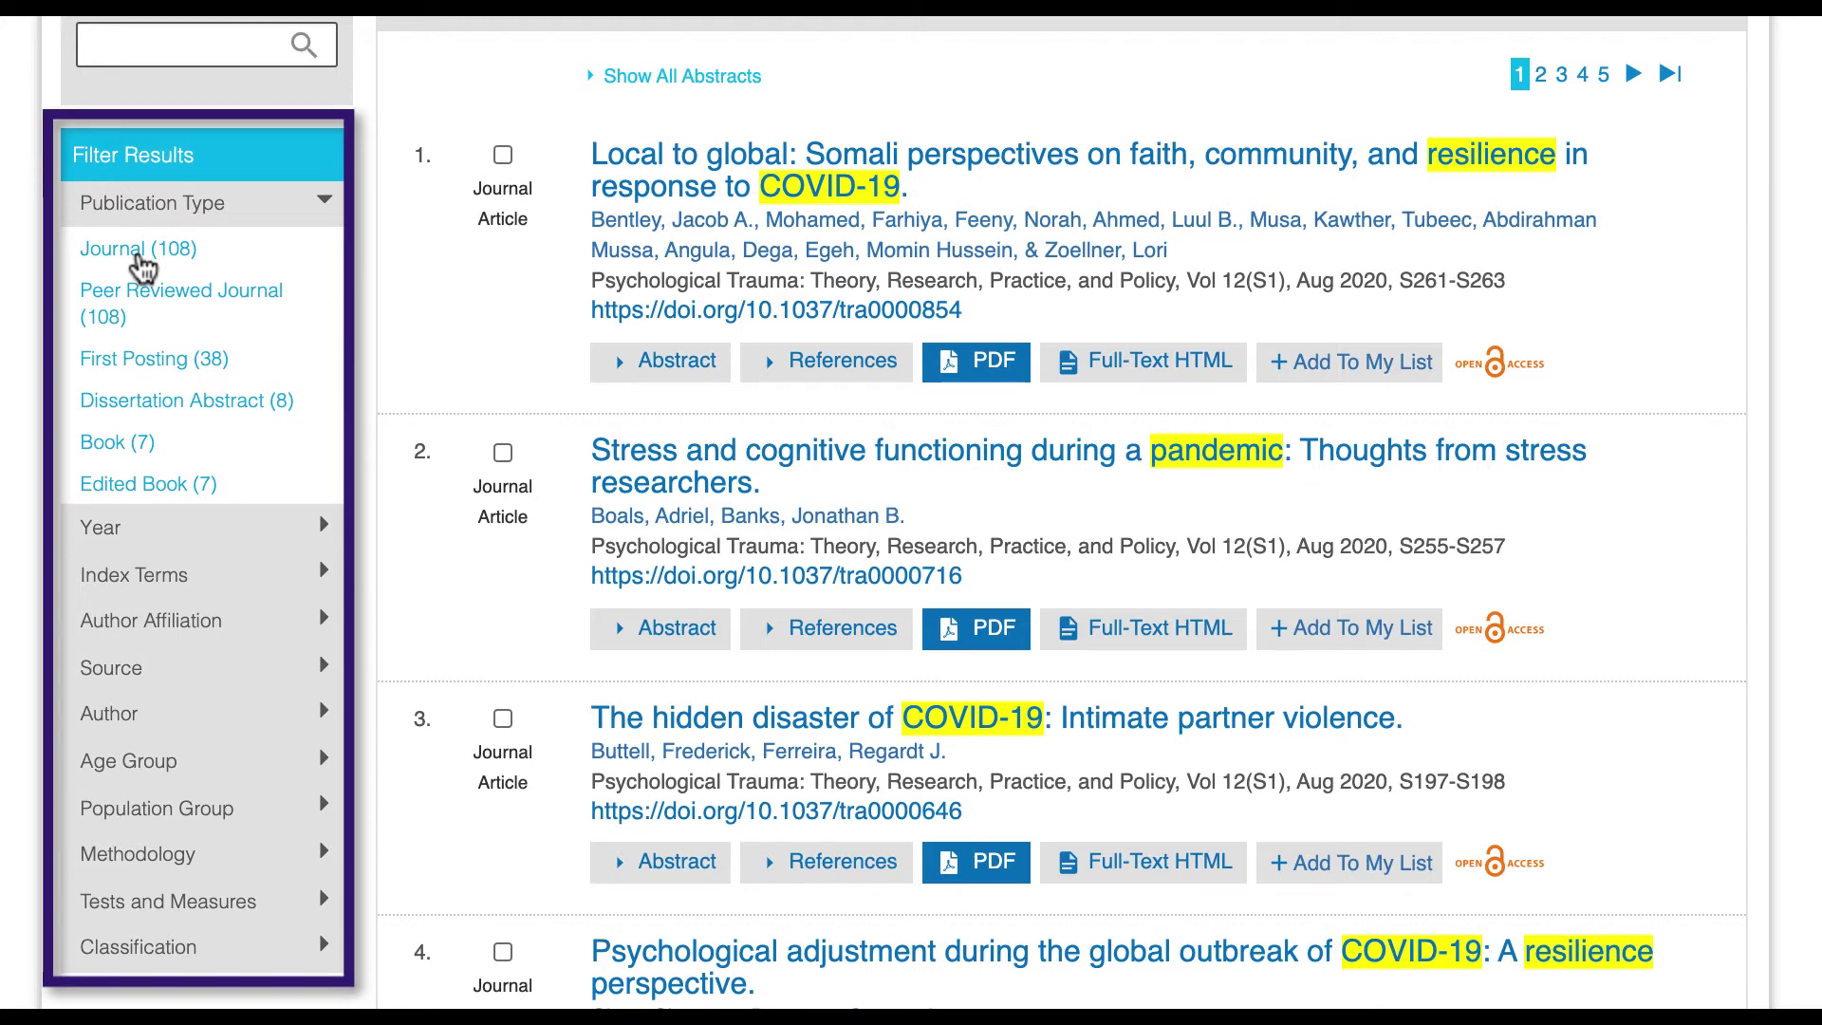
pyautogui.click(214, 311)
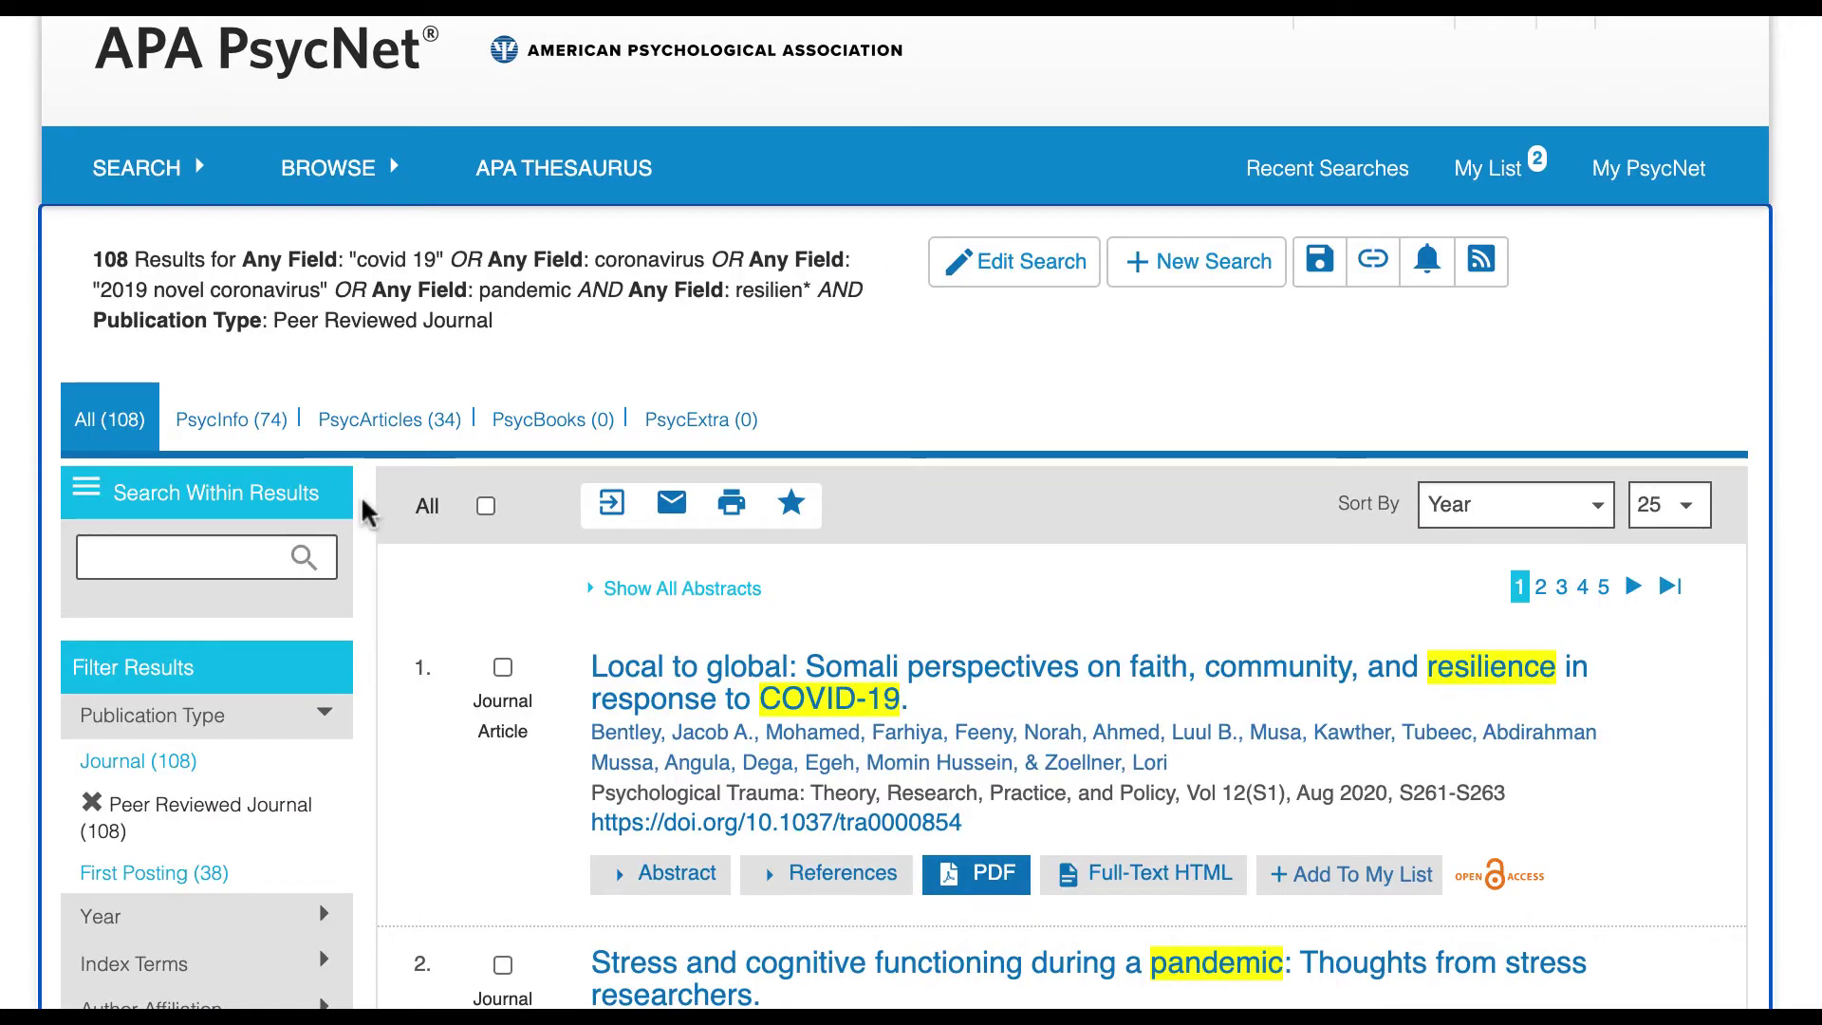
pyautogui.scroll(-3, 422, 607)
pyautogui.scroll(-7, 421, 607)
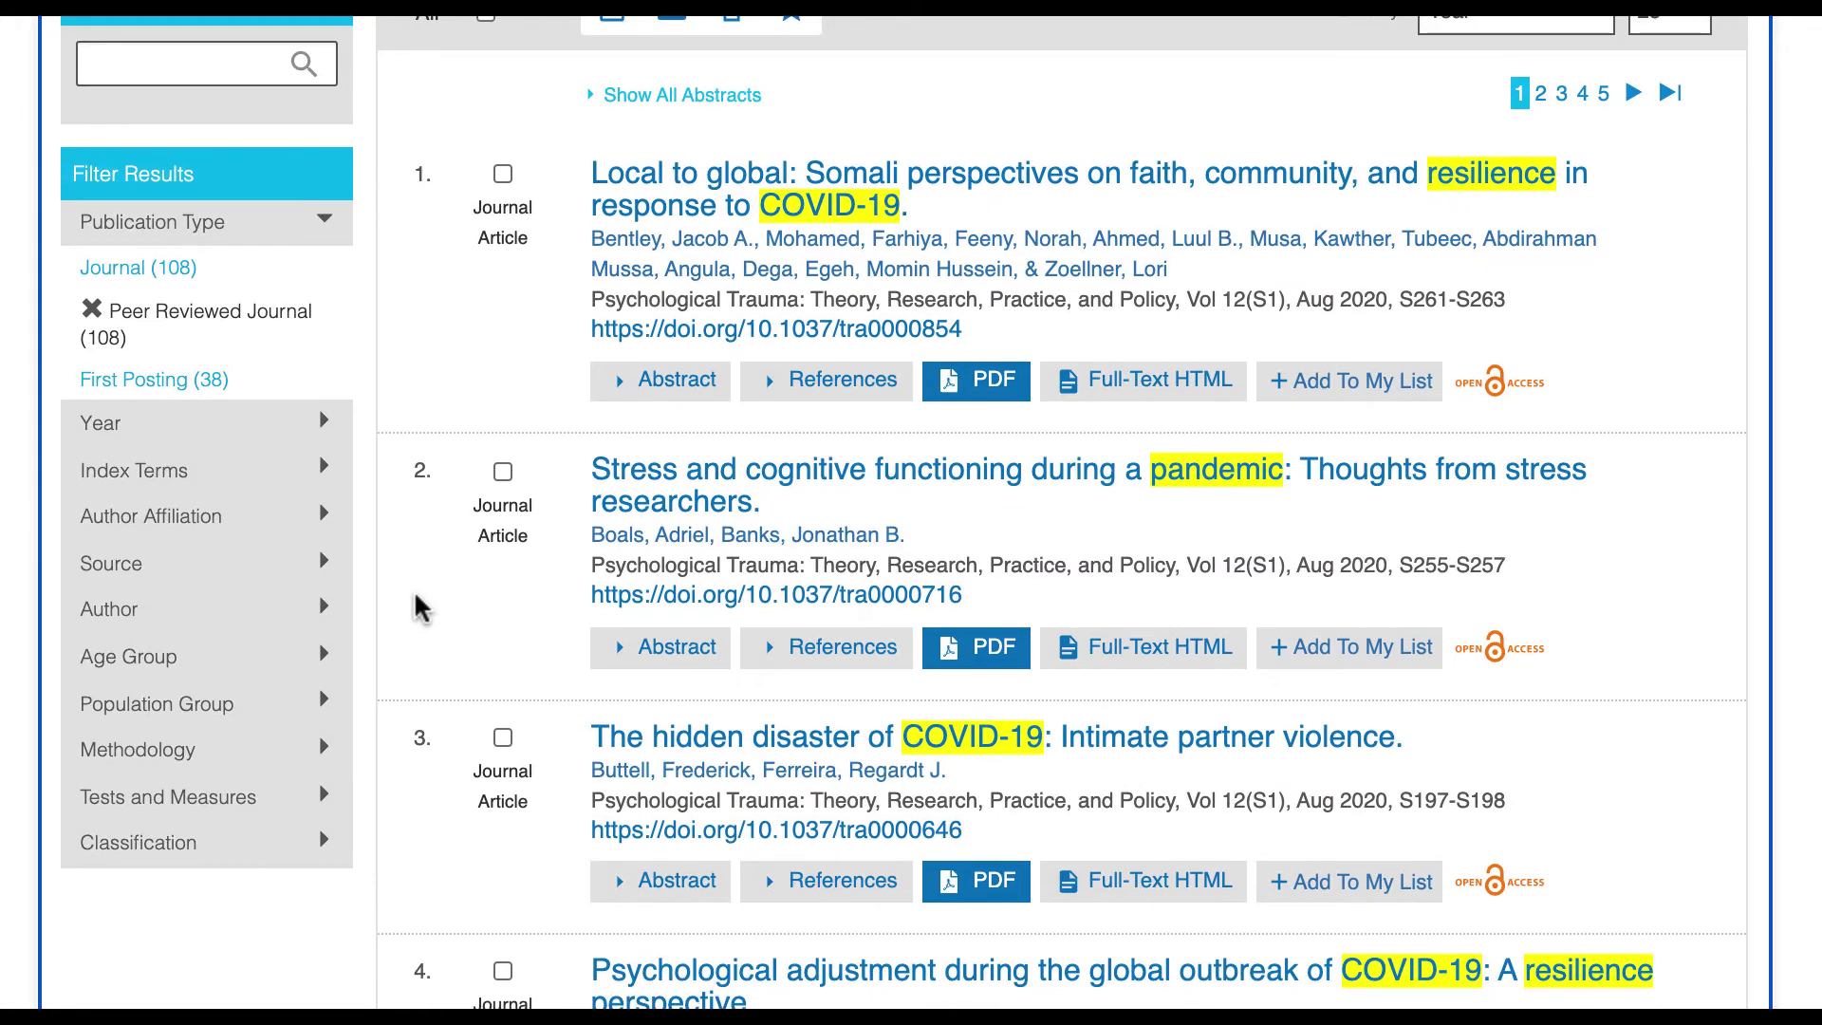
pyautogui.scroll(-2, 421, 608)
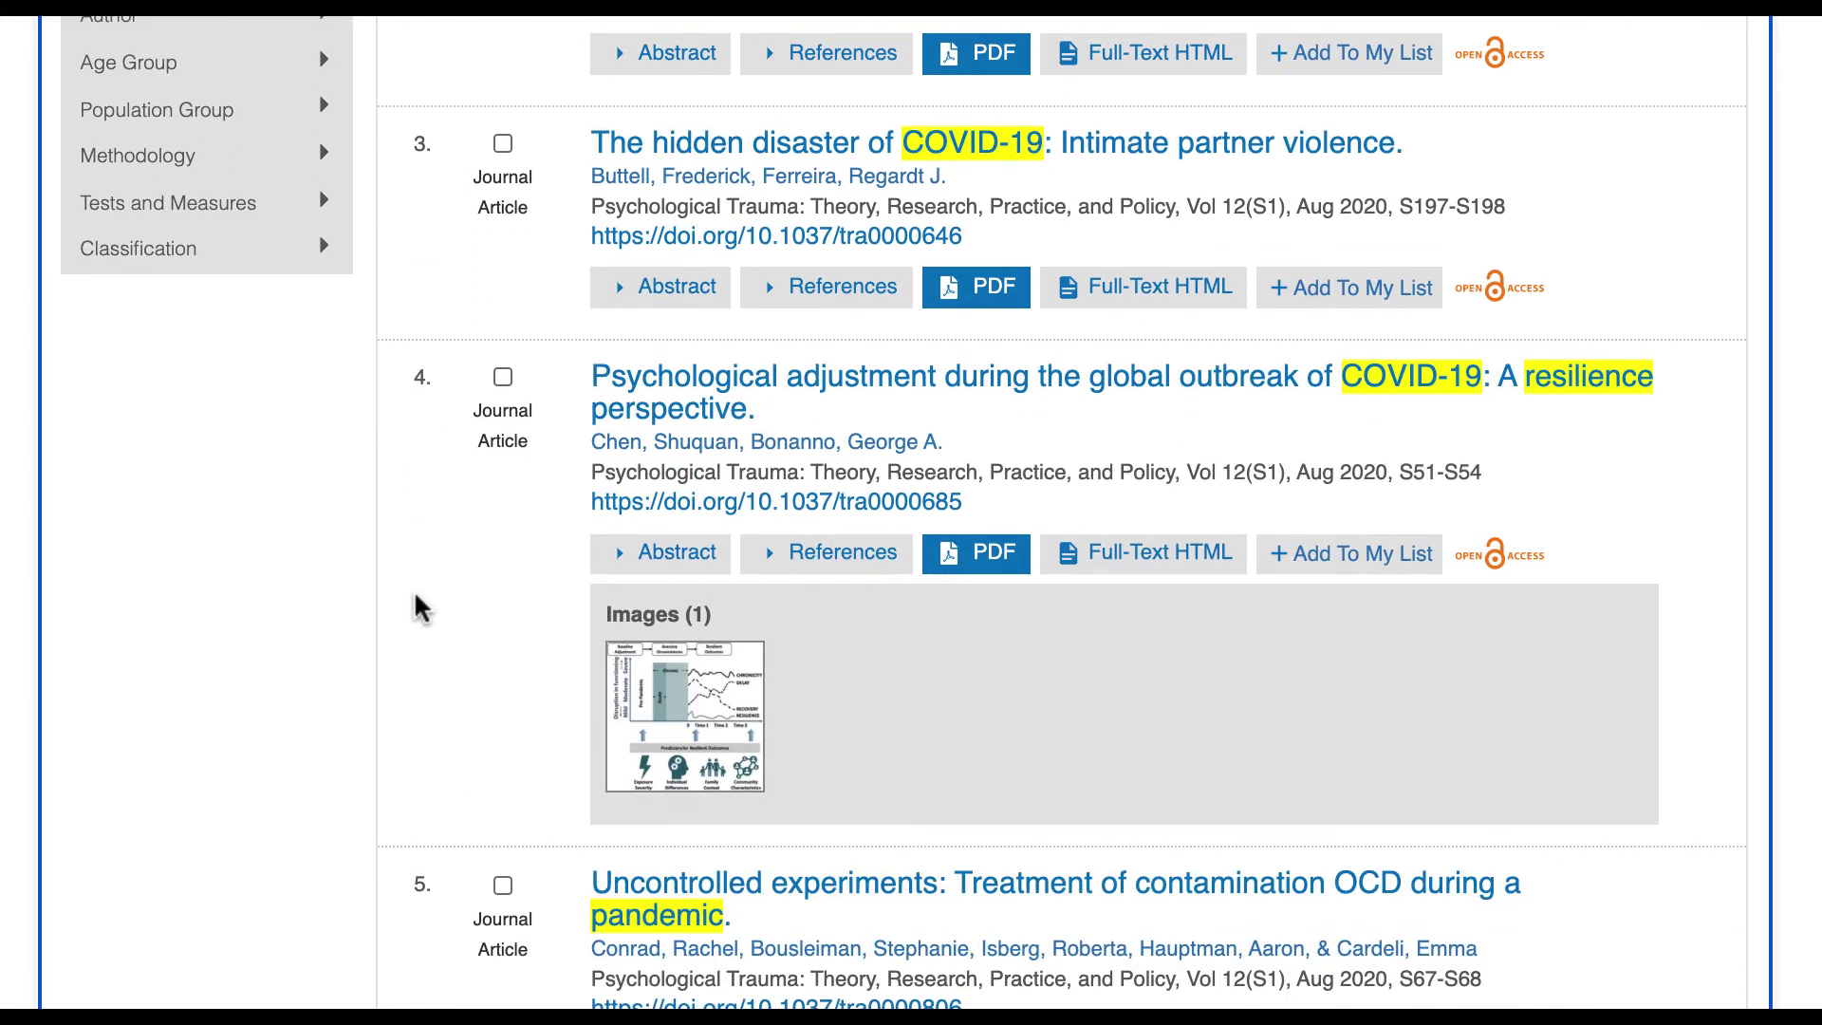
pyautogui.click(863, 381)
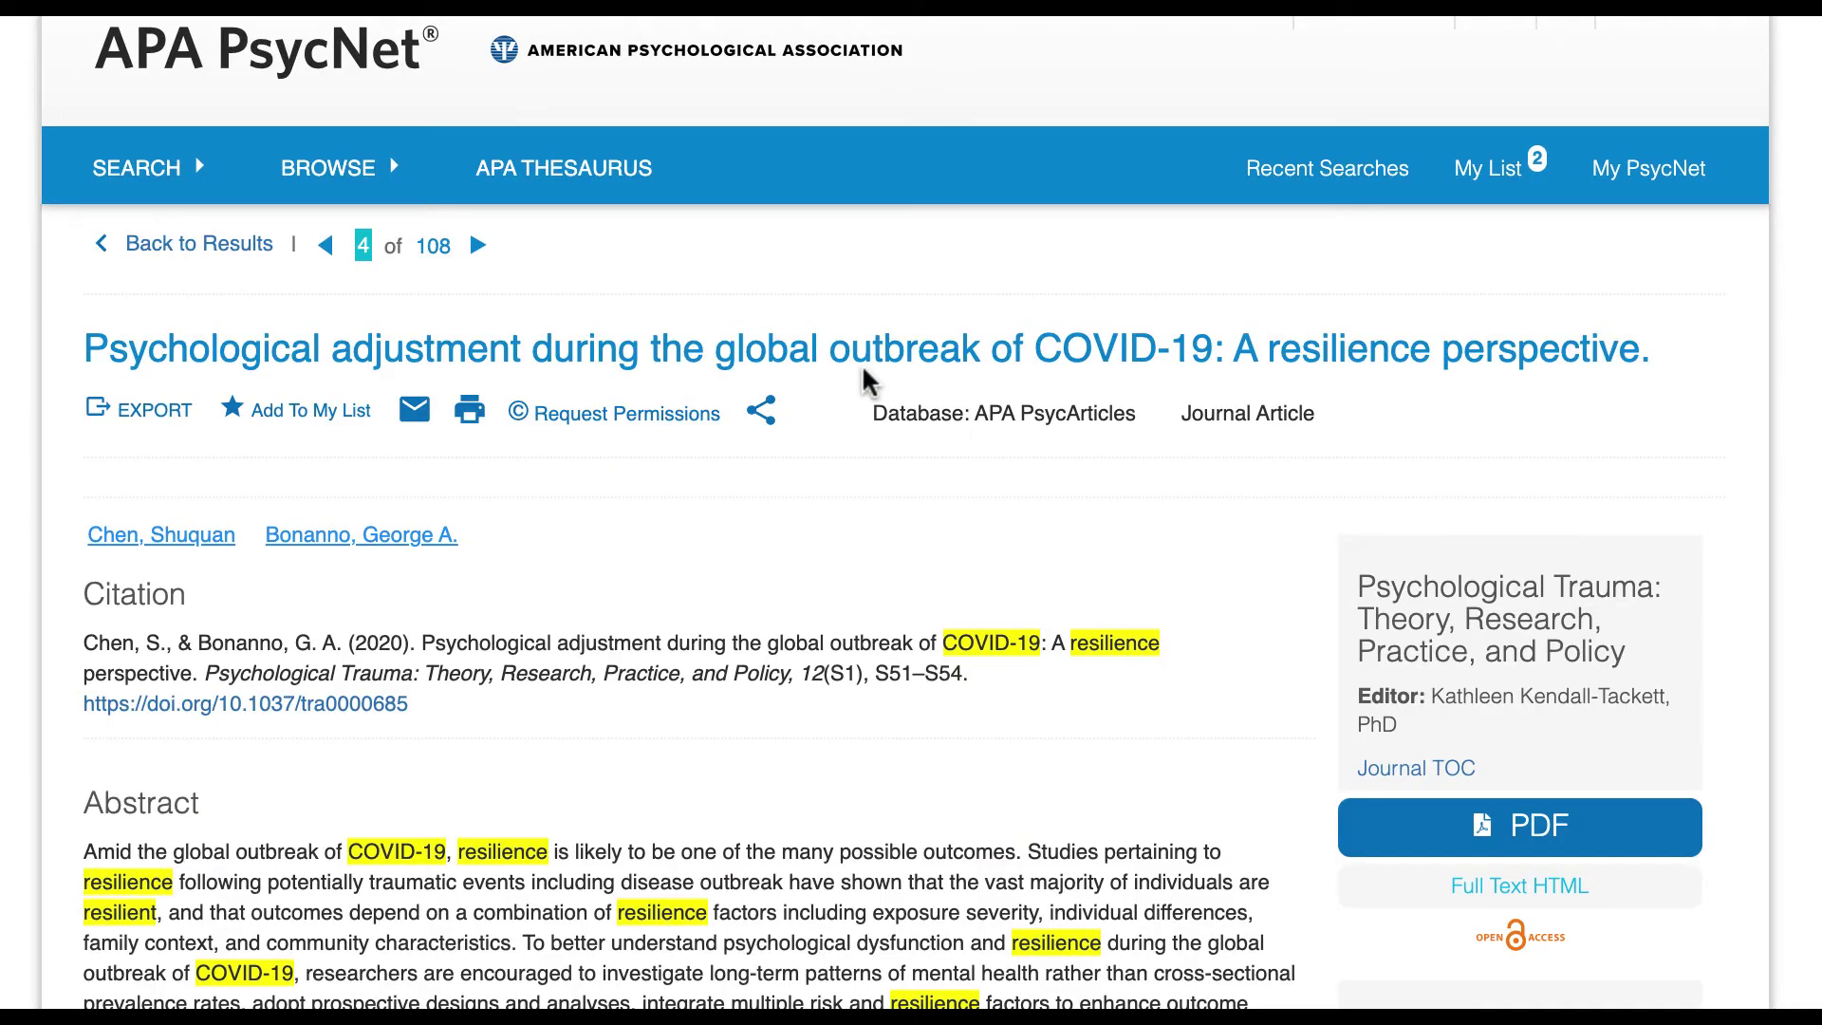
pyautogui.scroll(-5, 1192, 710)
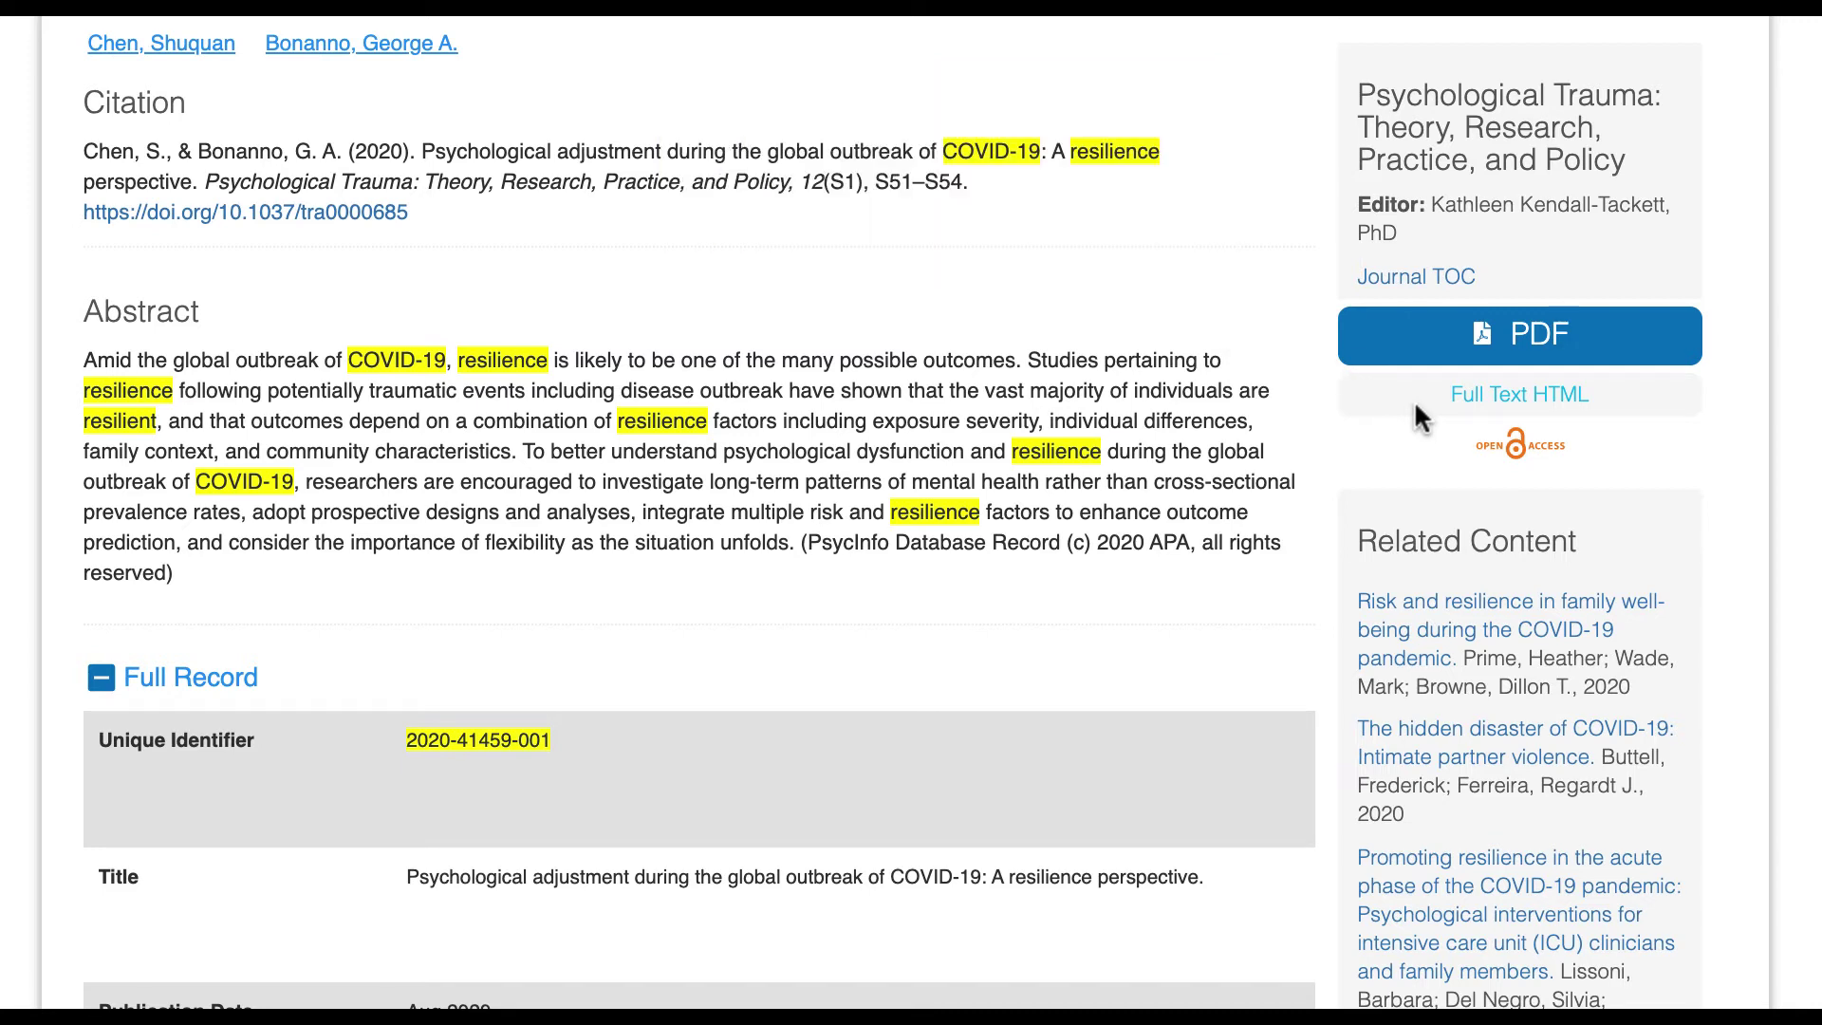
pyautogui.scroll(-20, 1100, 639)
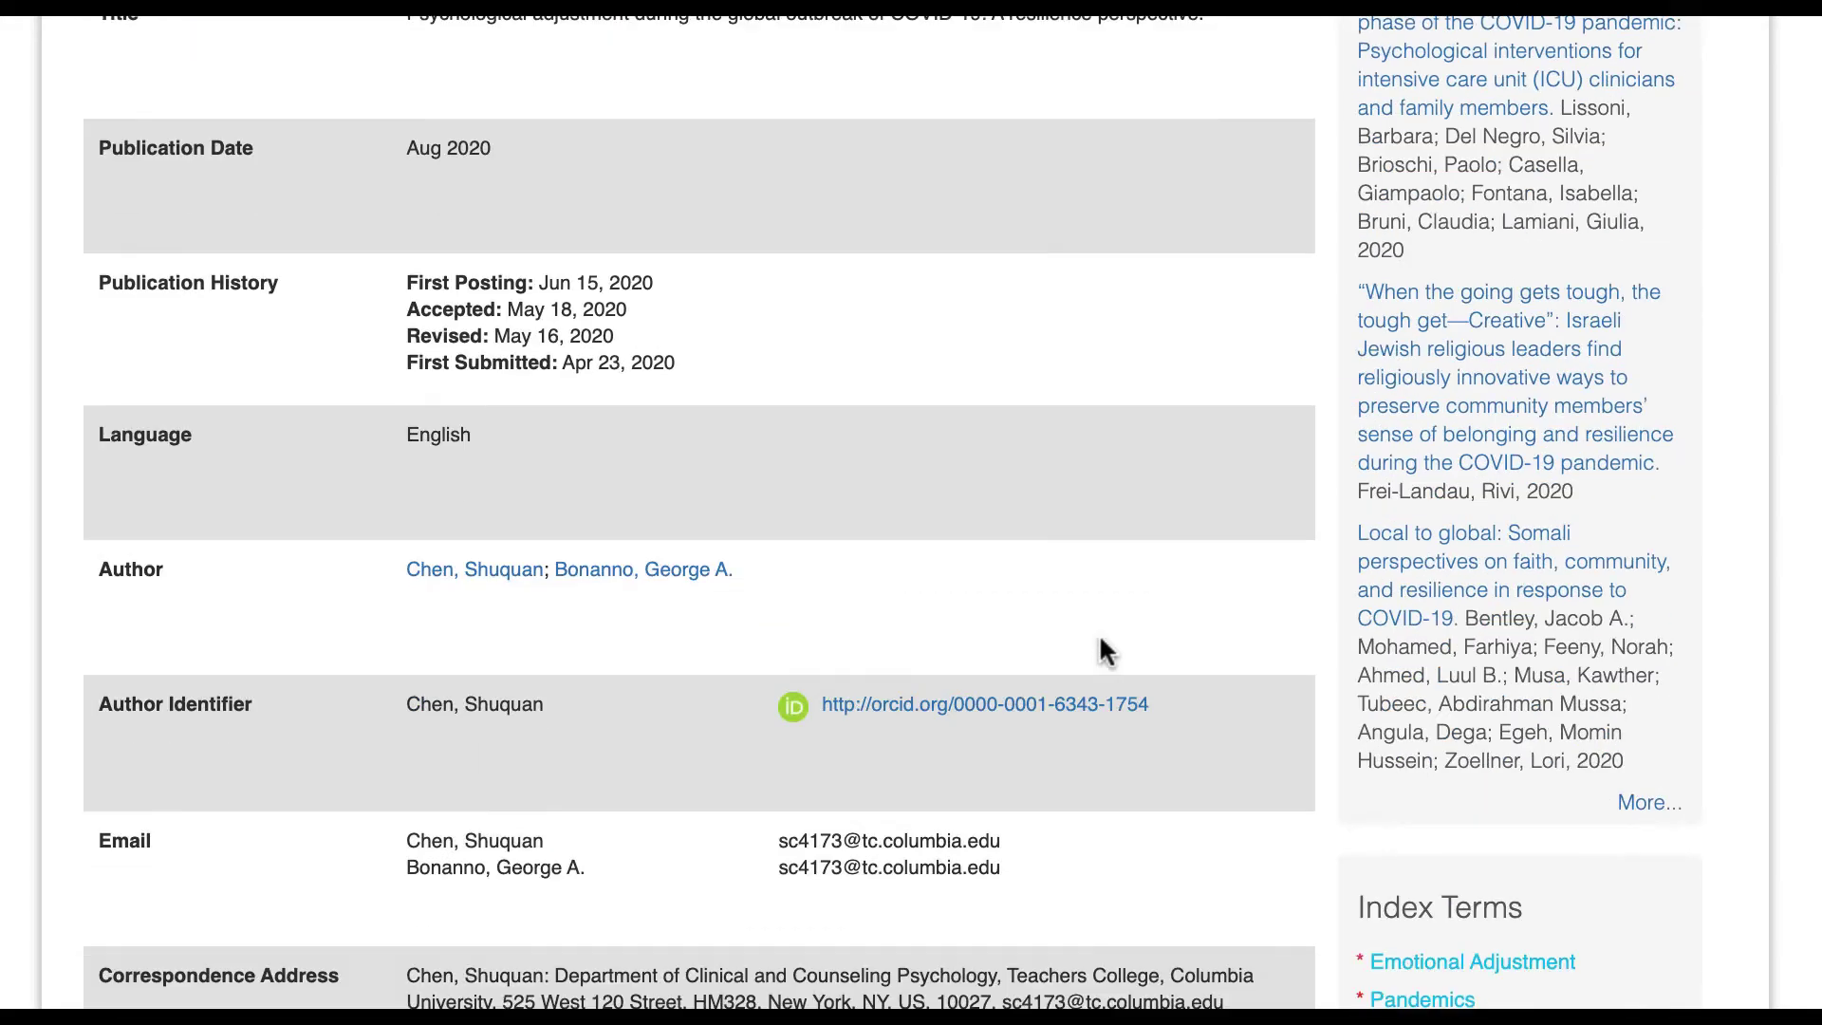
pyautogui.scroll(-10, 1101, 639)
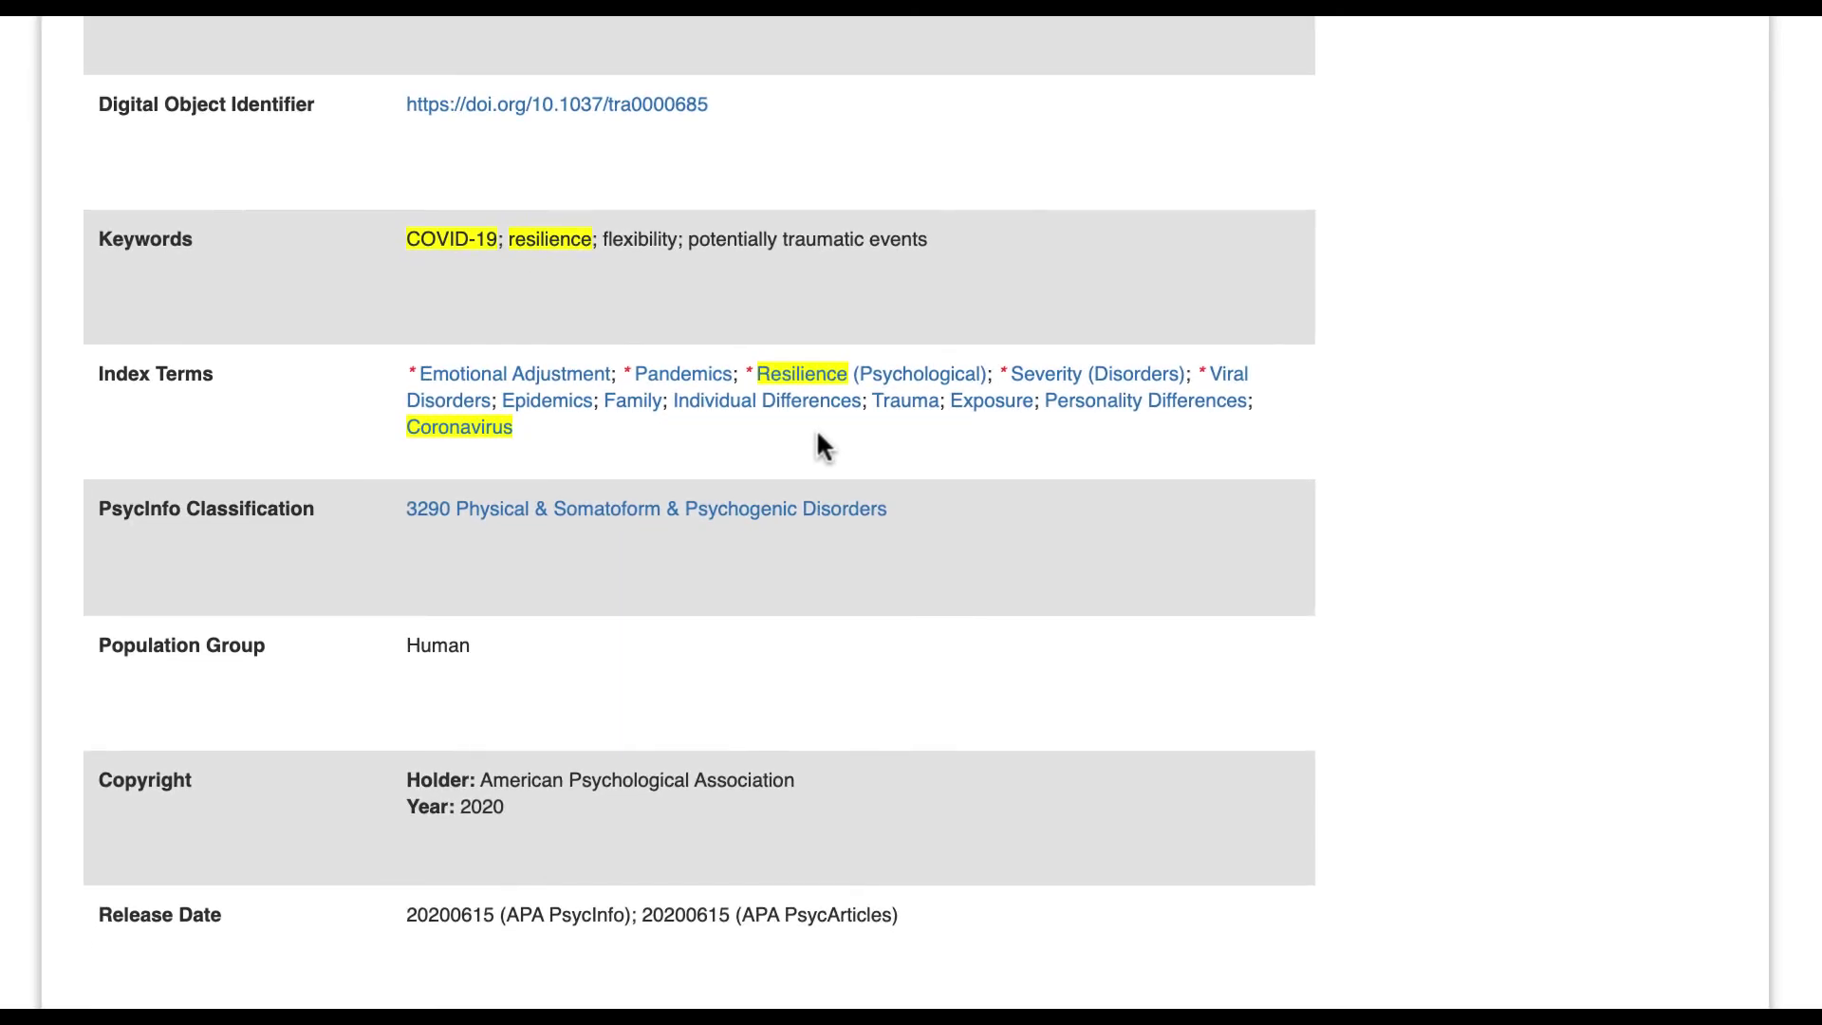
pyautogui.scroll(15, 1171, 509)
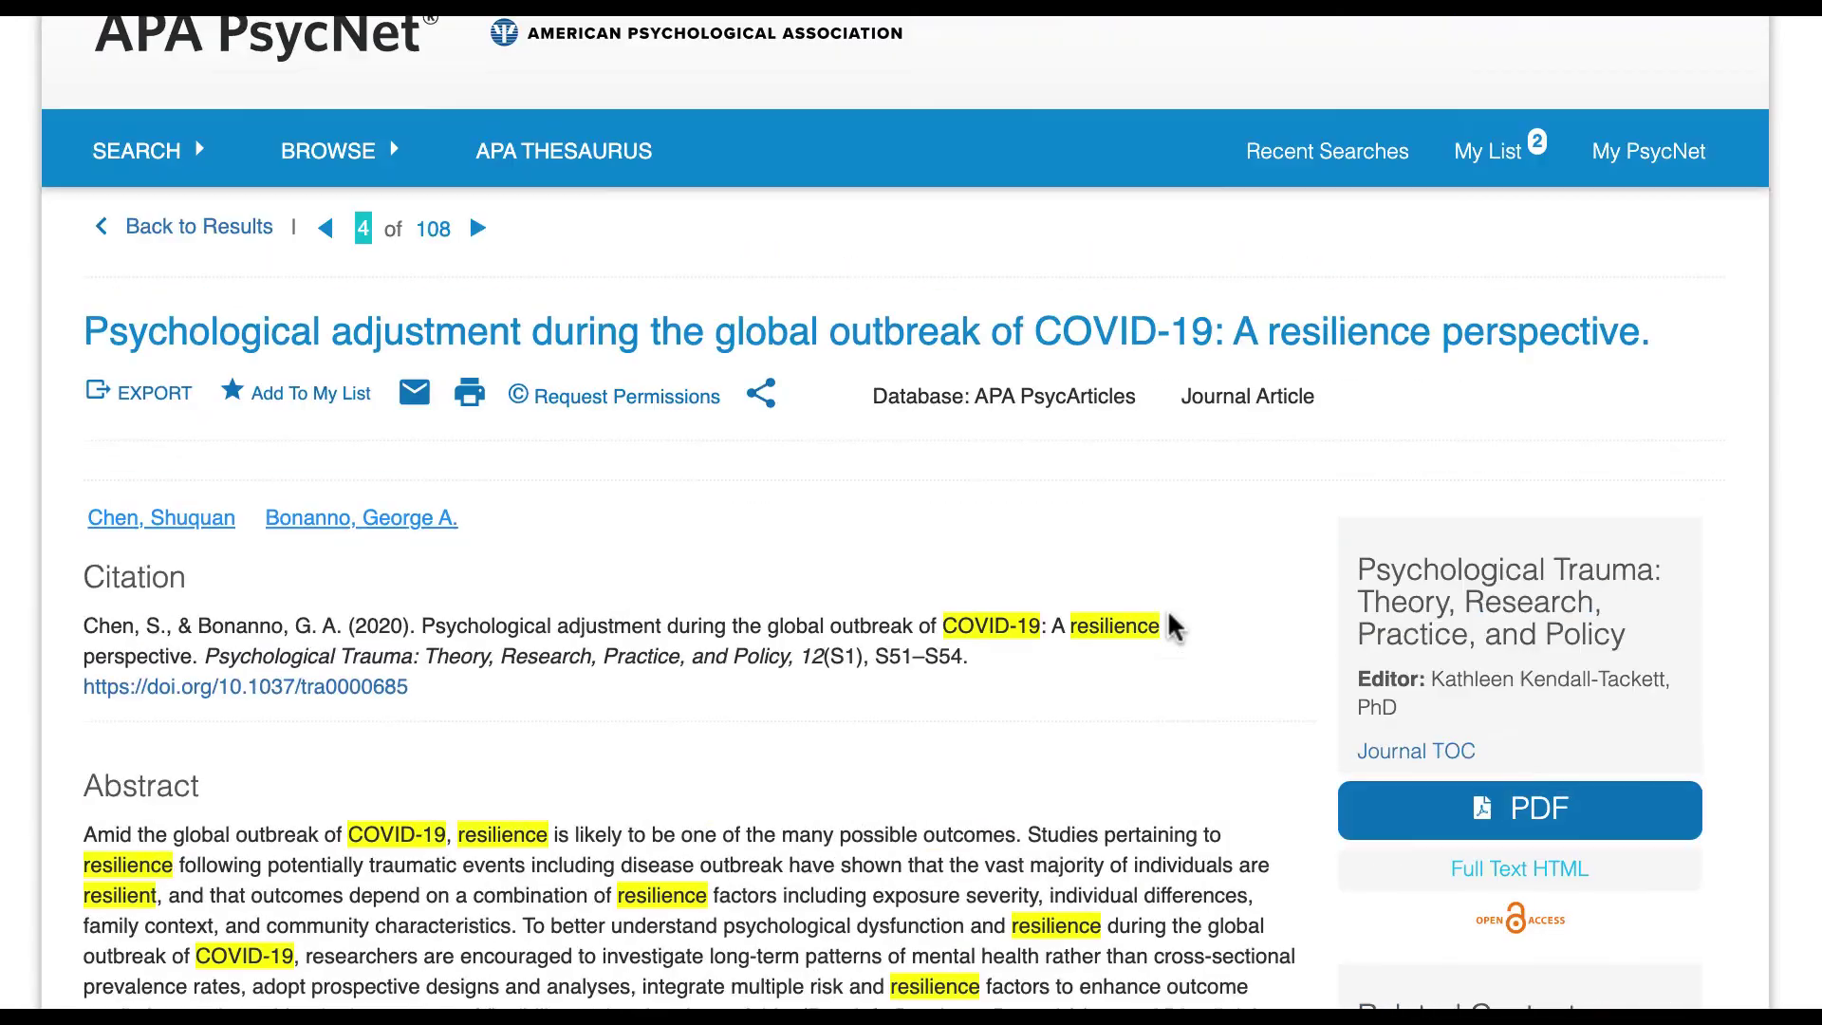
pyautogui.scroll(1, 1174, 627)
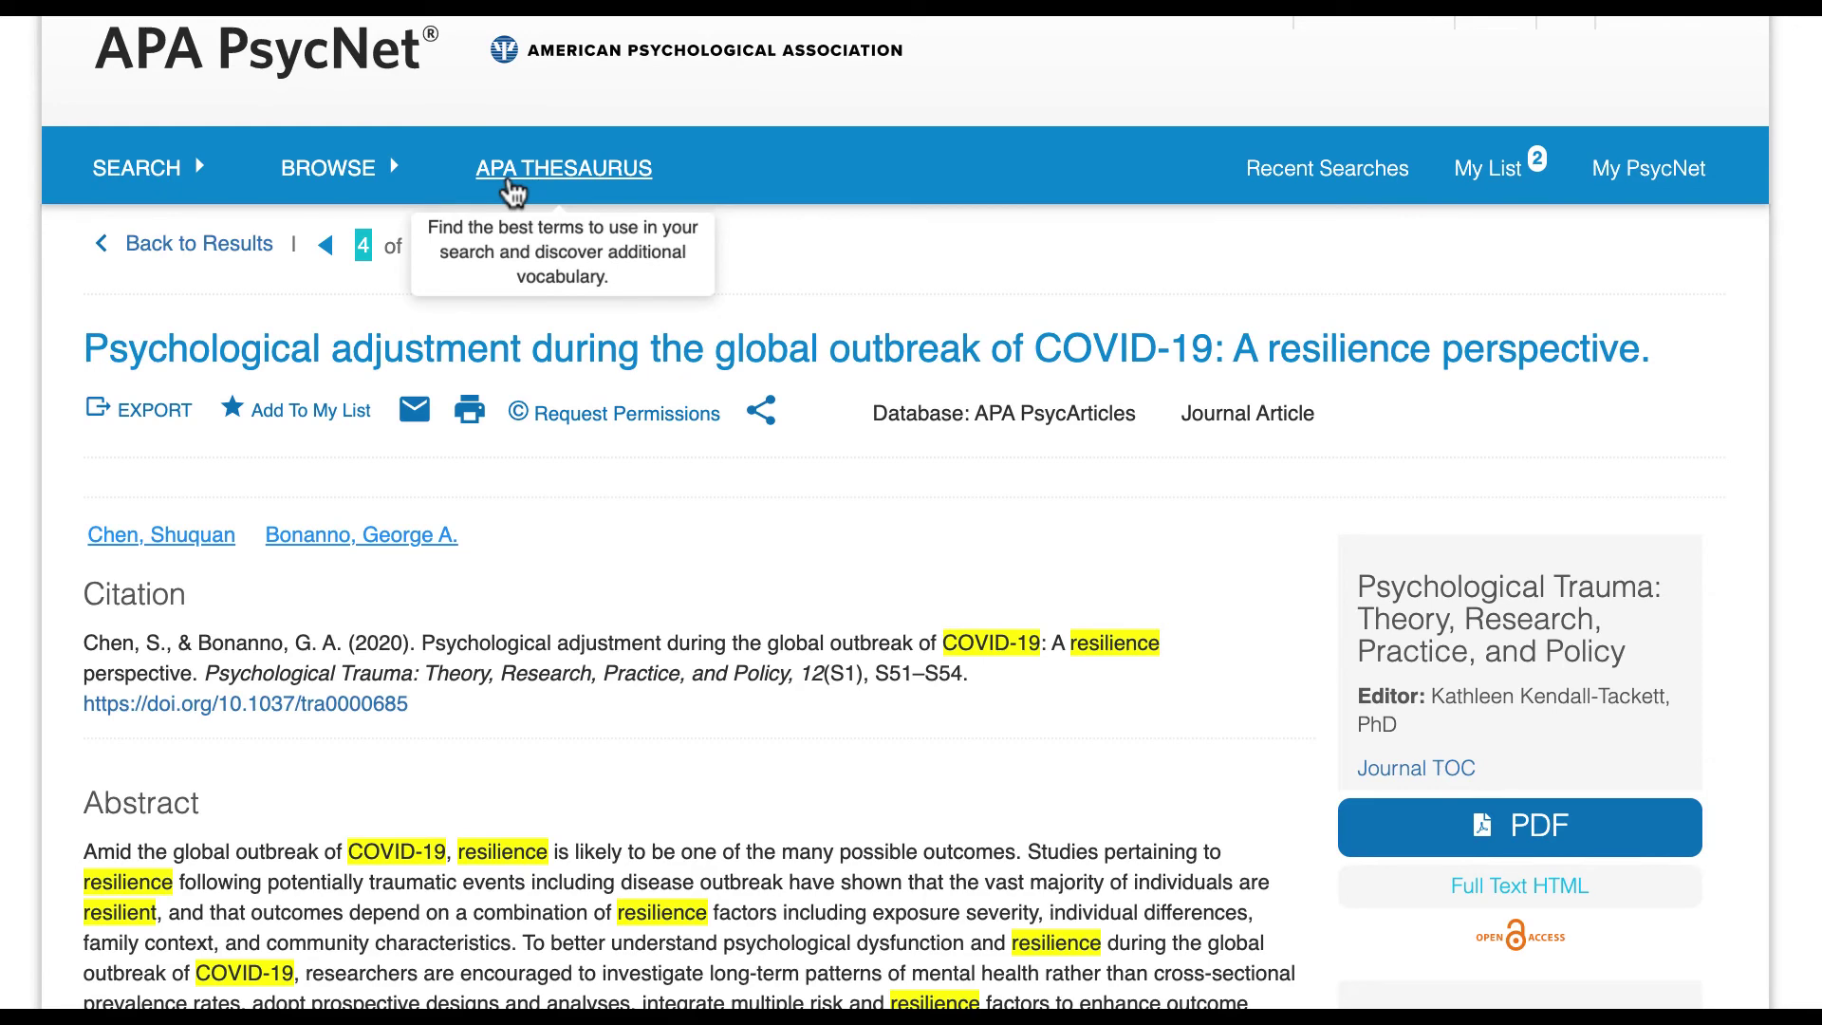
# Step: Back on the results list, tick results 1–3 and add them to My List
pyautogui.click(231, 249)
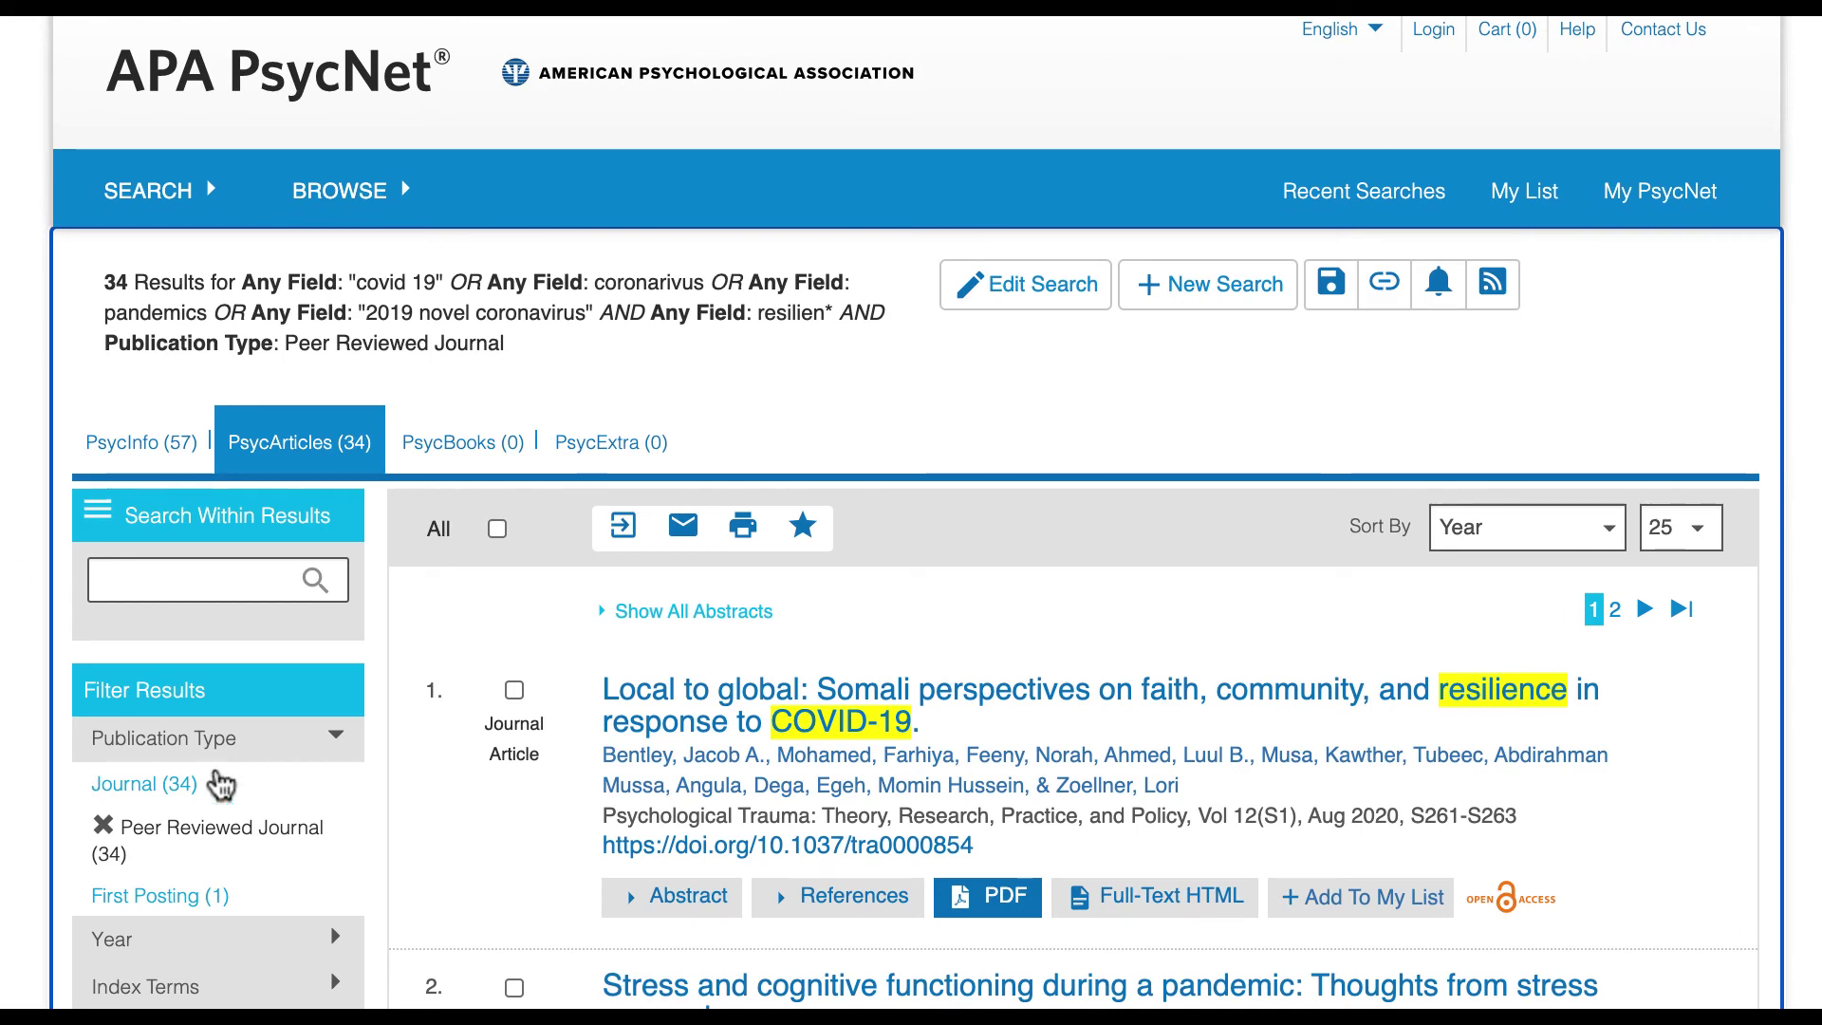
pyautogui.click(514, 690)
pyautogui.scroll(-2, 439, 802)
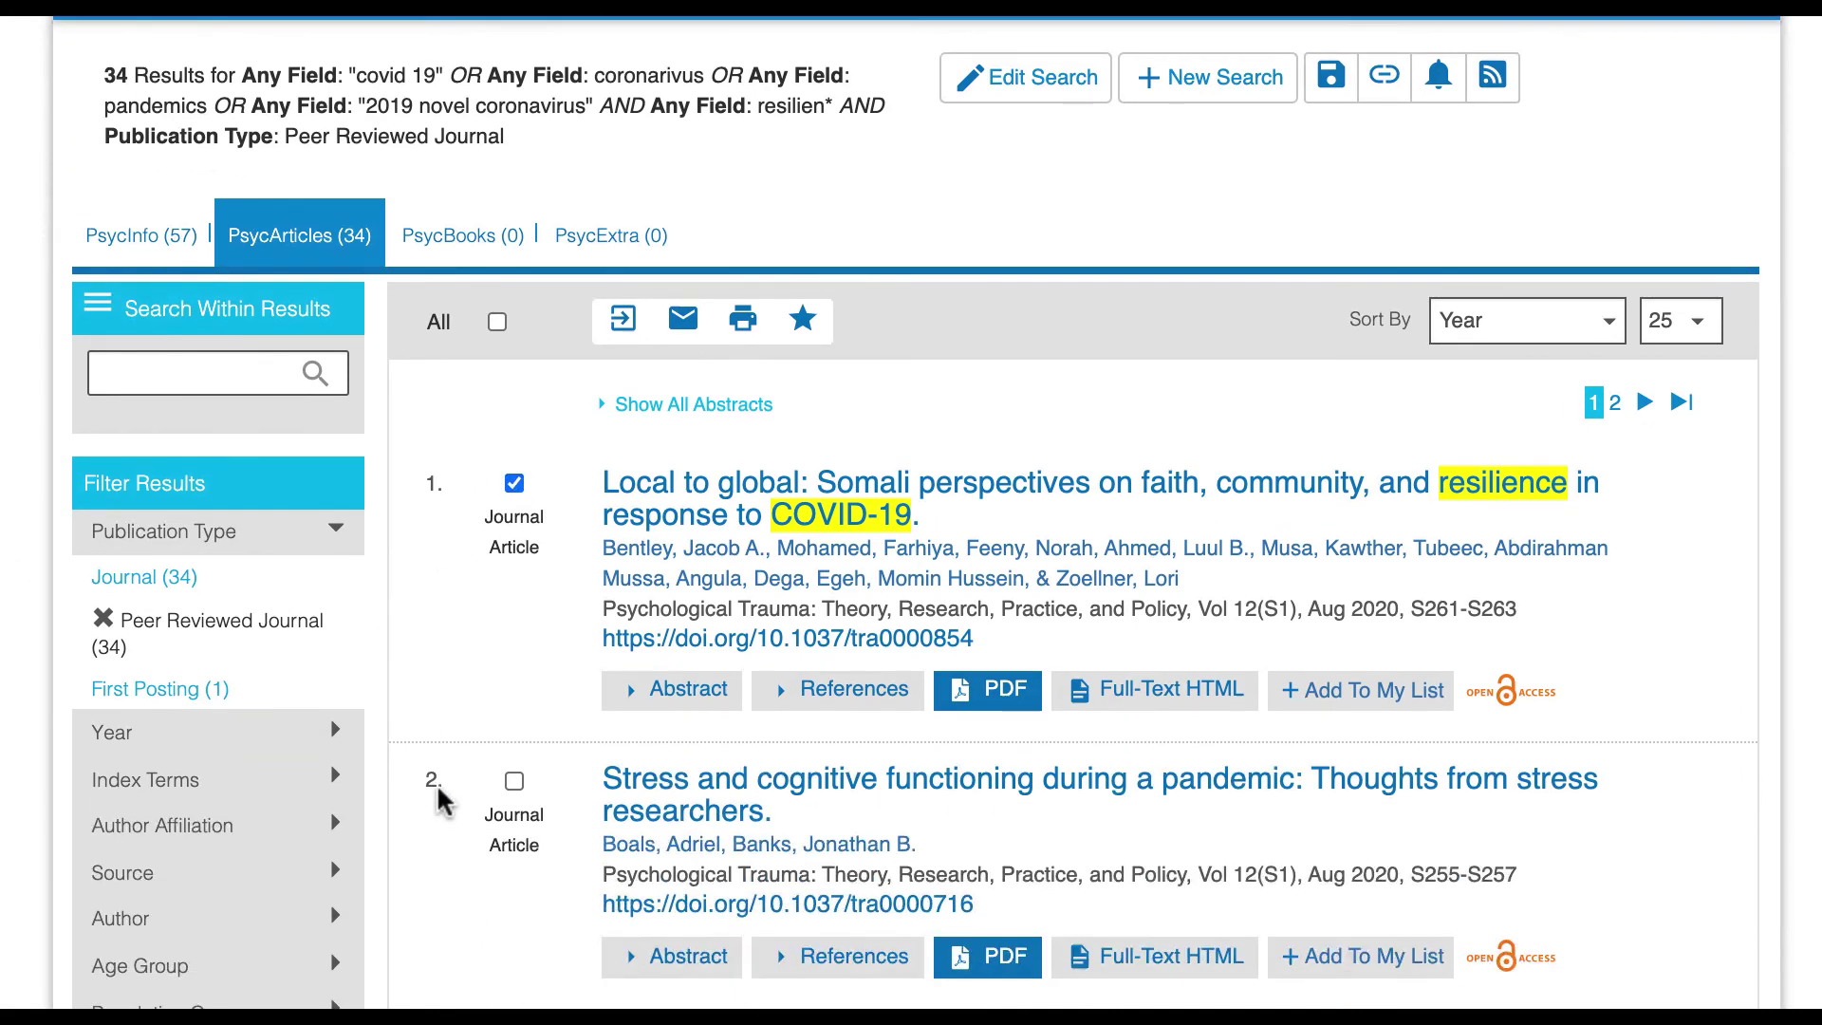
pyautogui.scroll(-3, 439, 802)
pyautogui.click(513, 441)
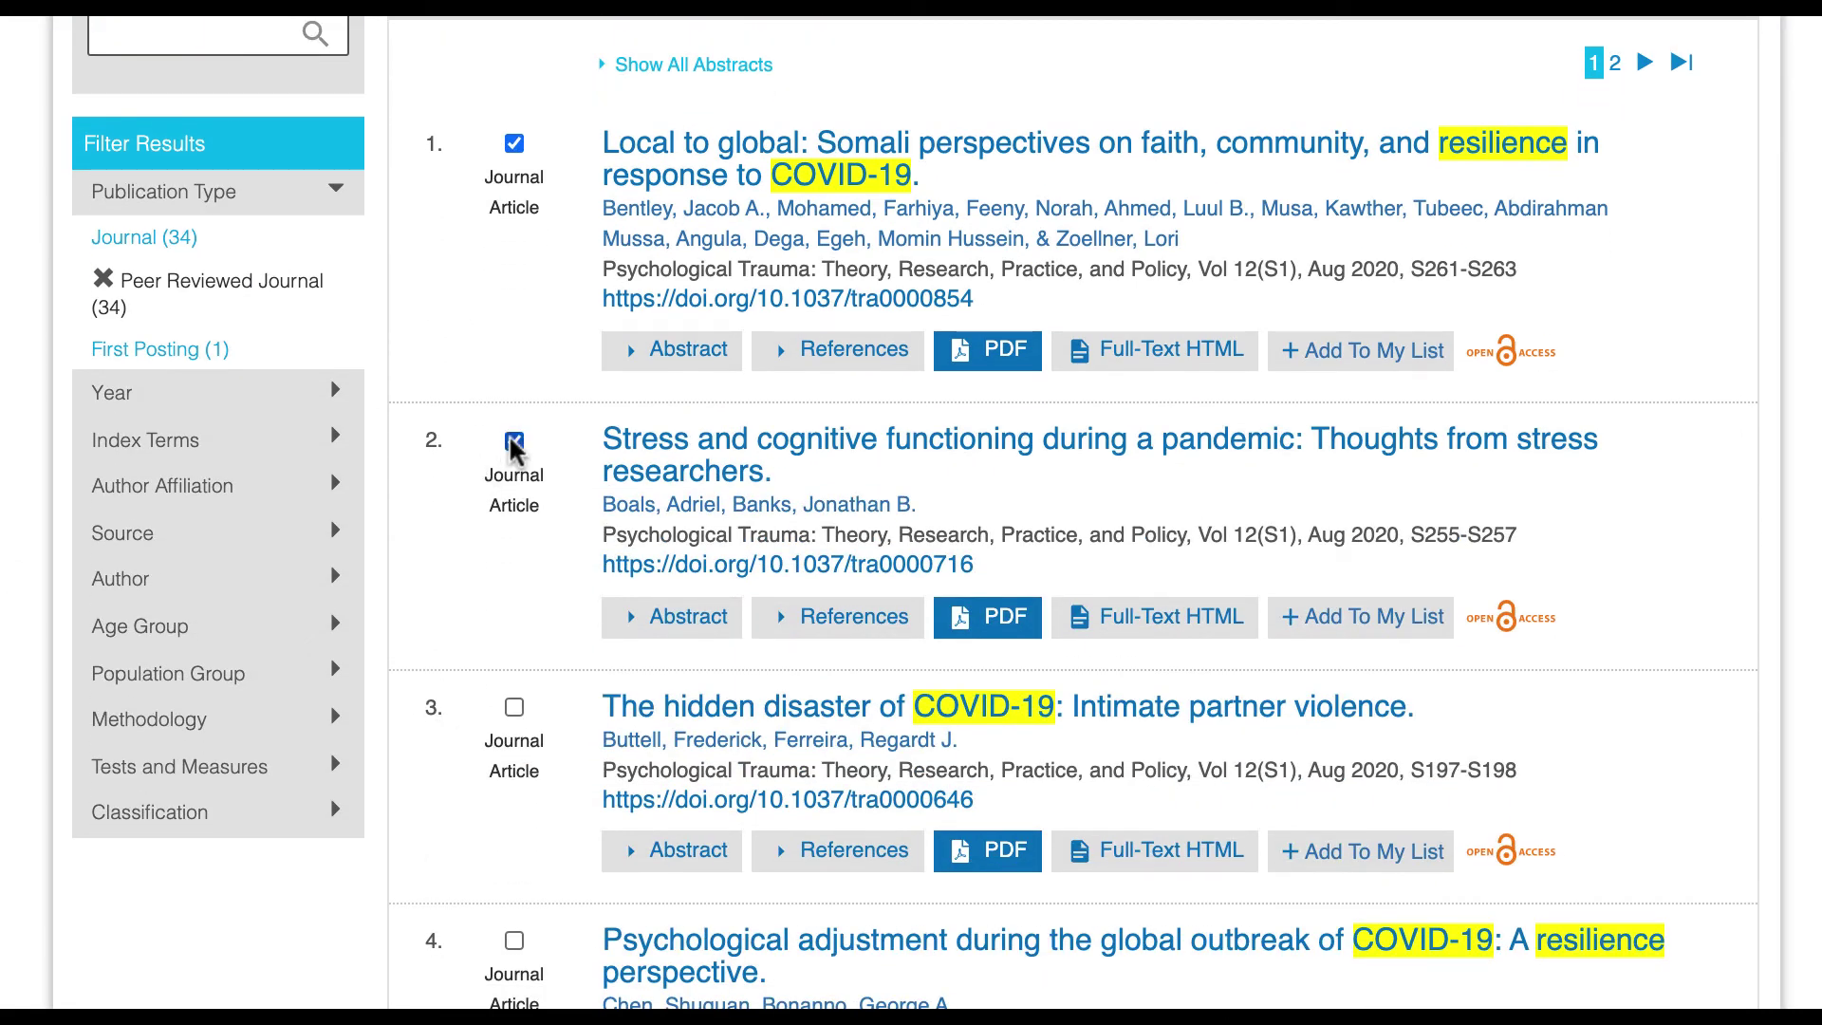
pyautogui.click(514, 707)
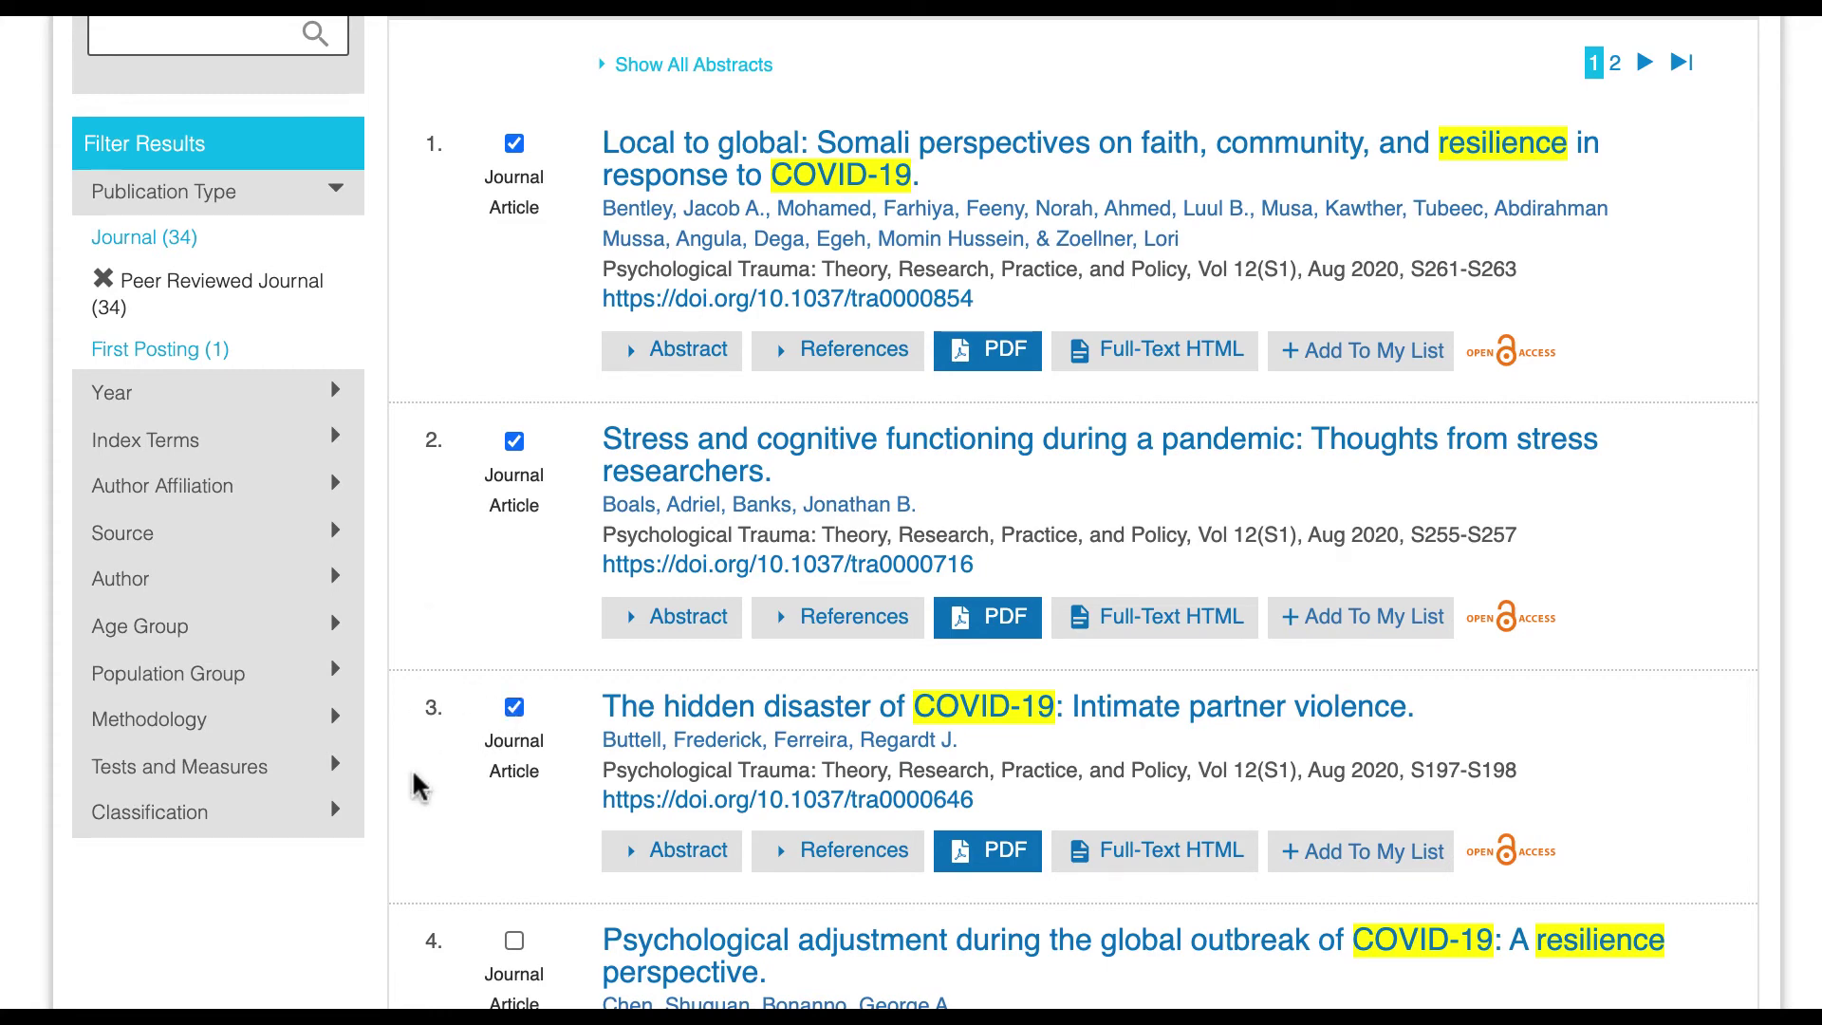
pyautogui.scroll(5, 408, 619)
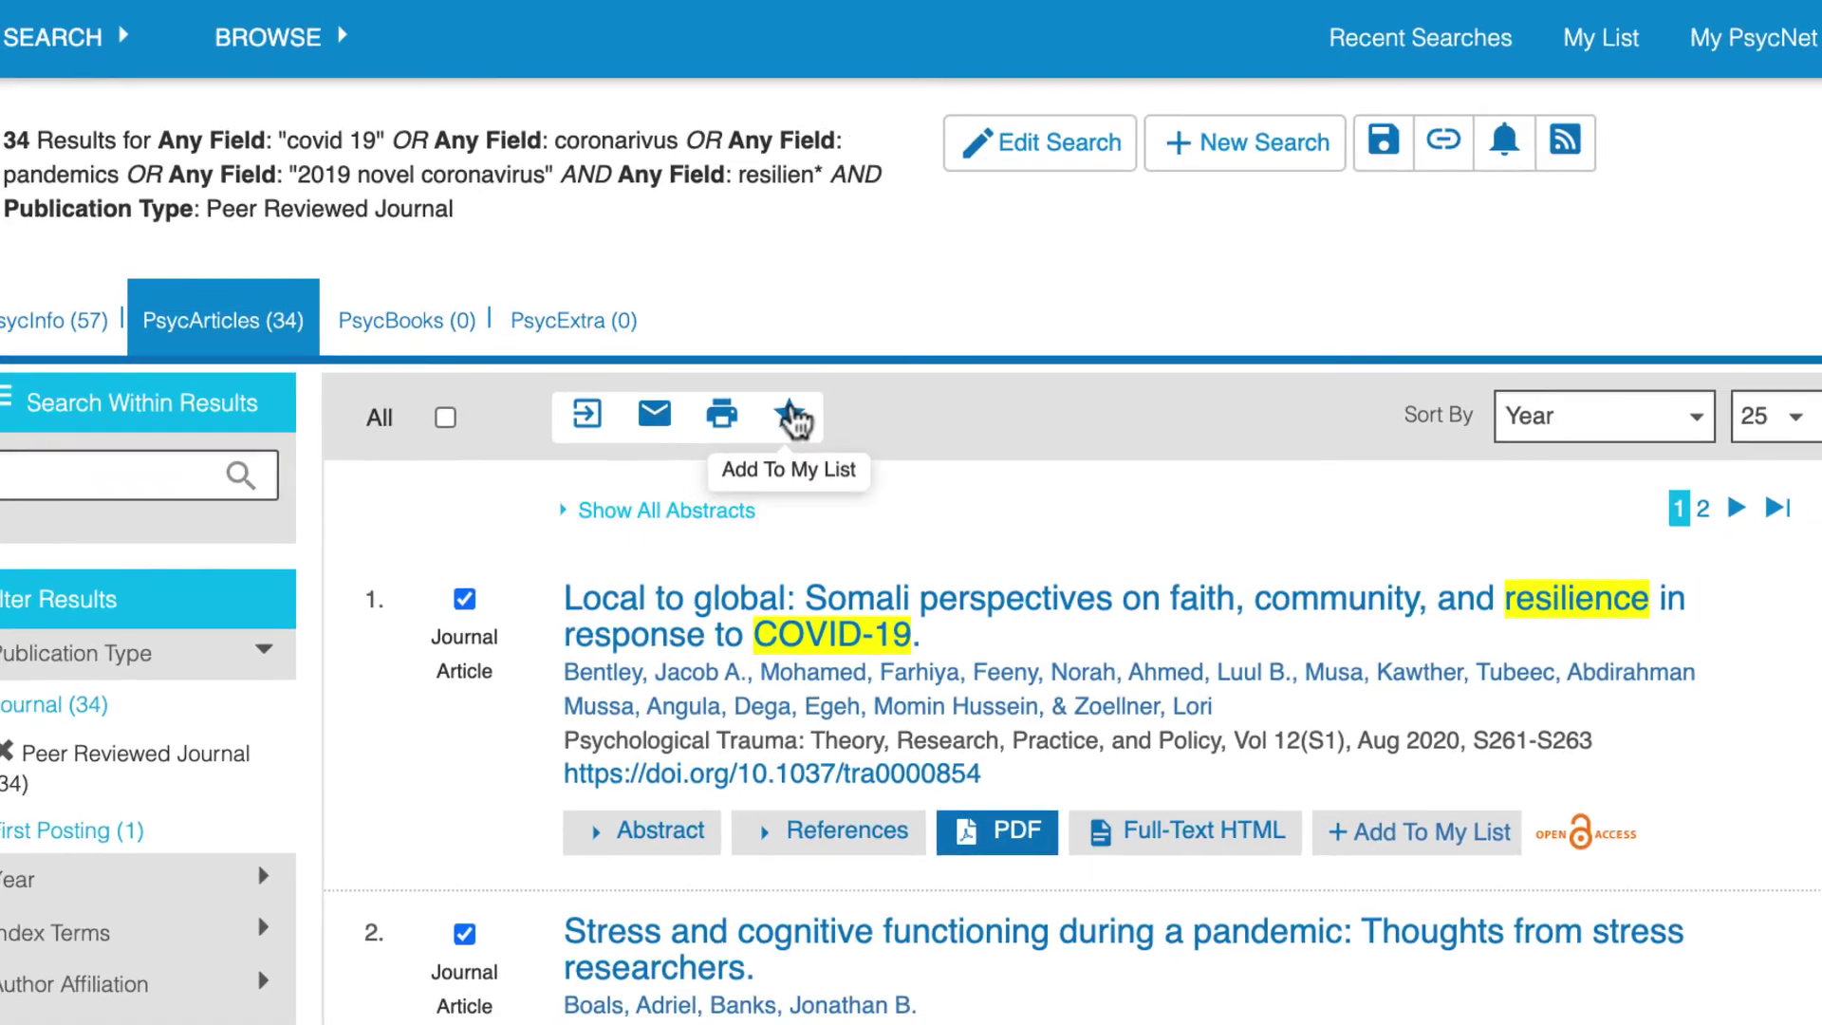
pyautogui.click(777, 406)
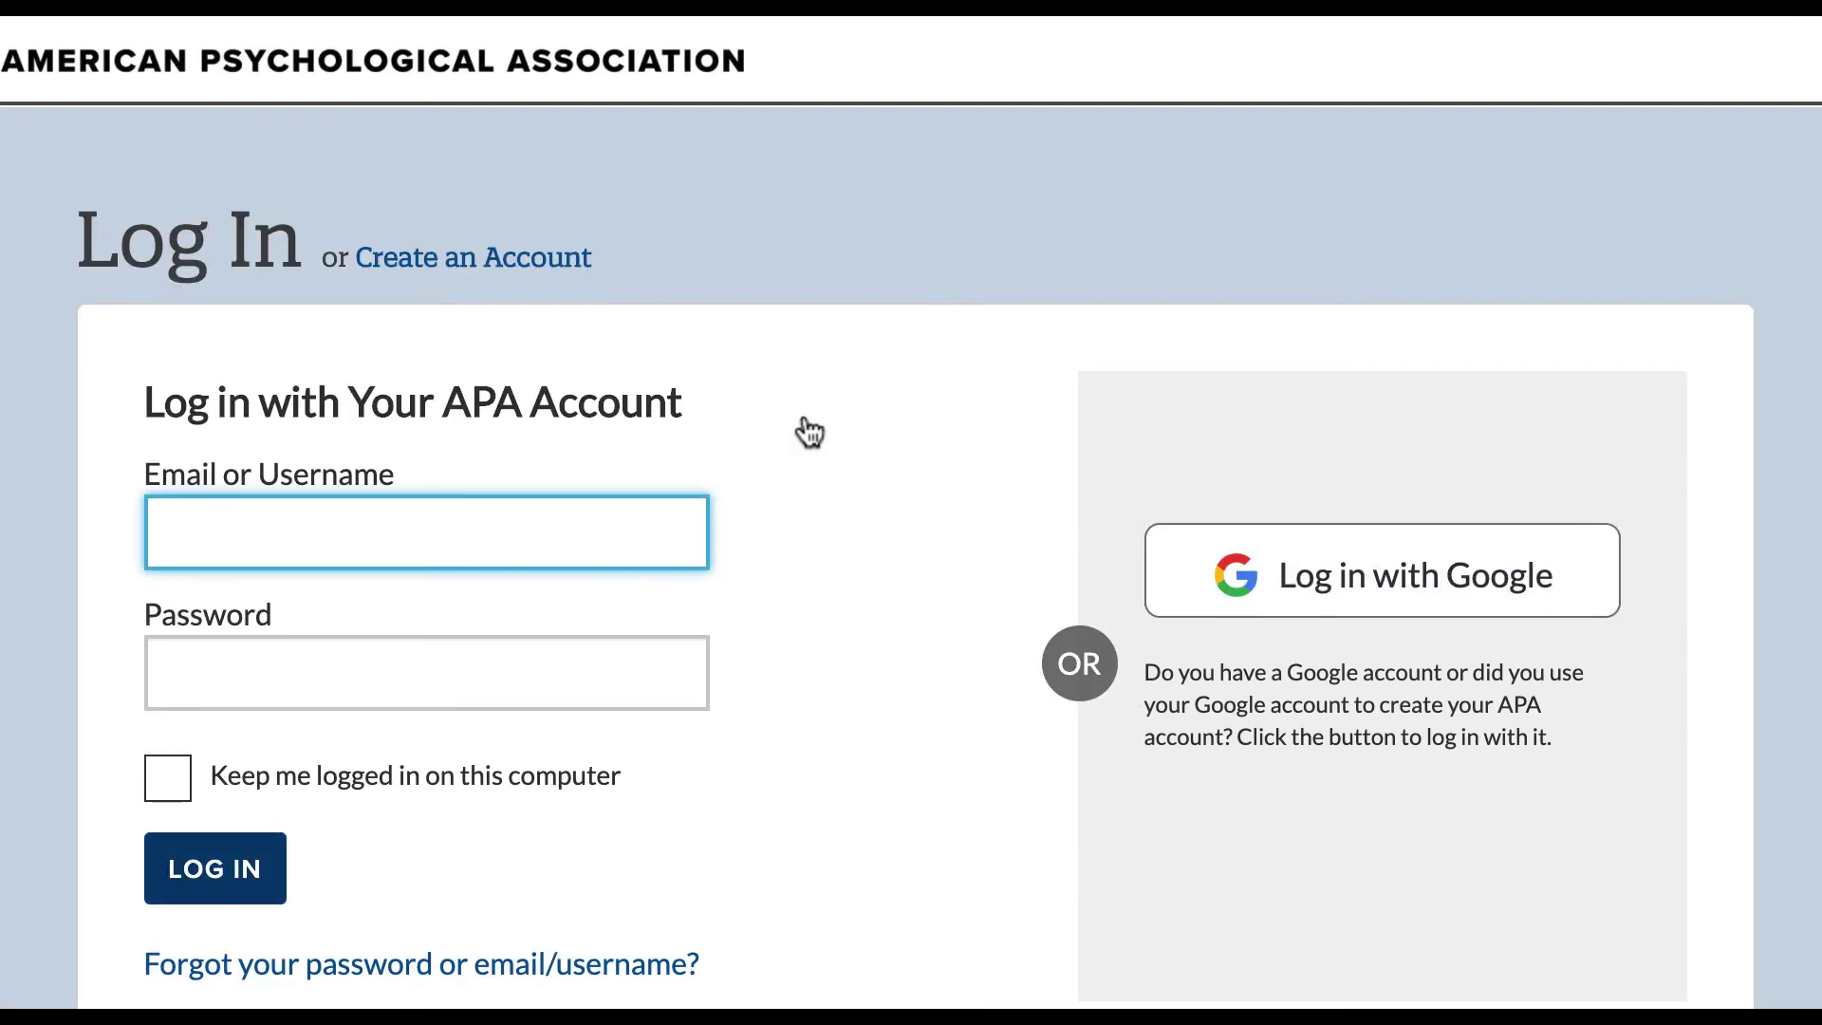
# Step: Sign in with the saved account details and dismiss the My List confirmation
pyautogui.click(252, 532)
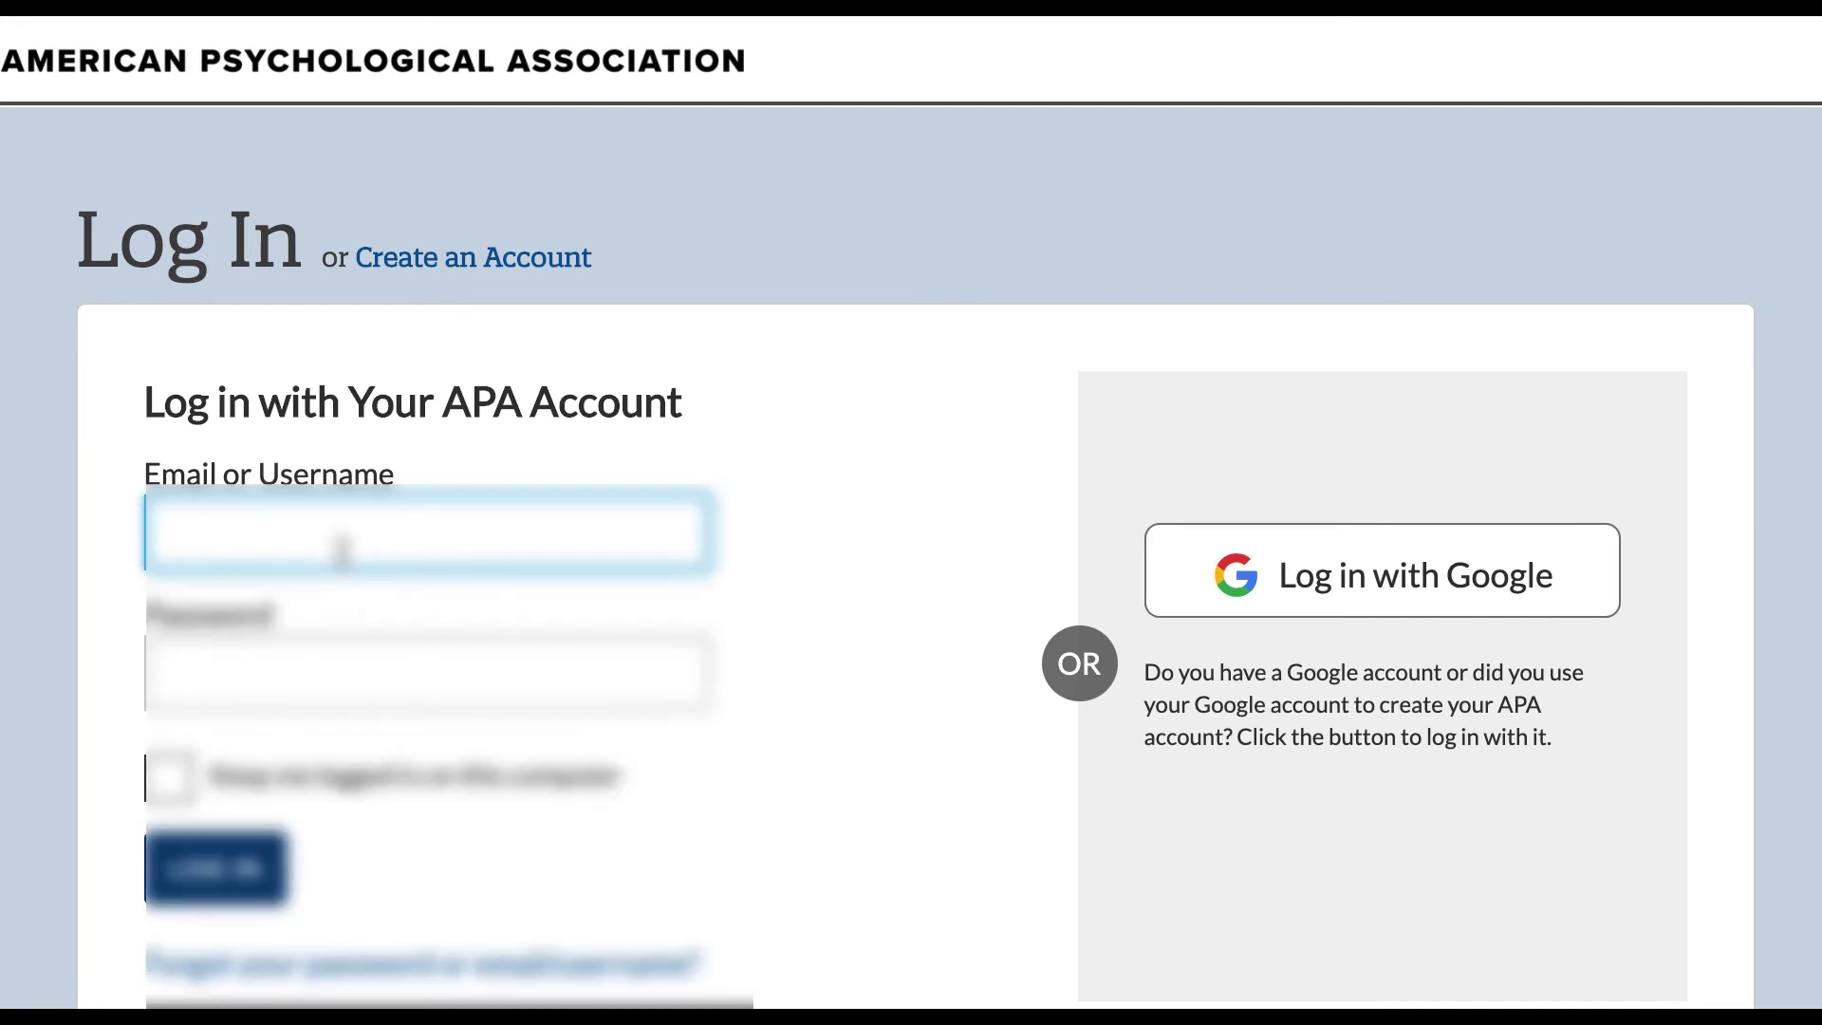
pyautogui.click(379, 639)
pyautogui.click(237, 897)
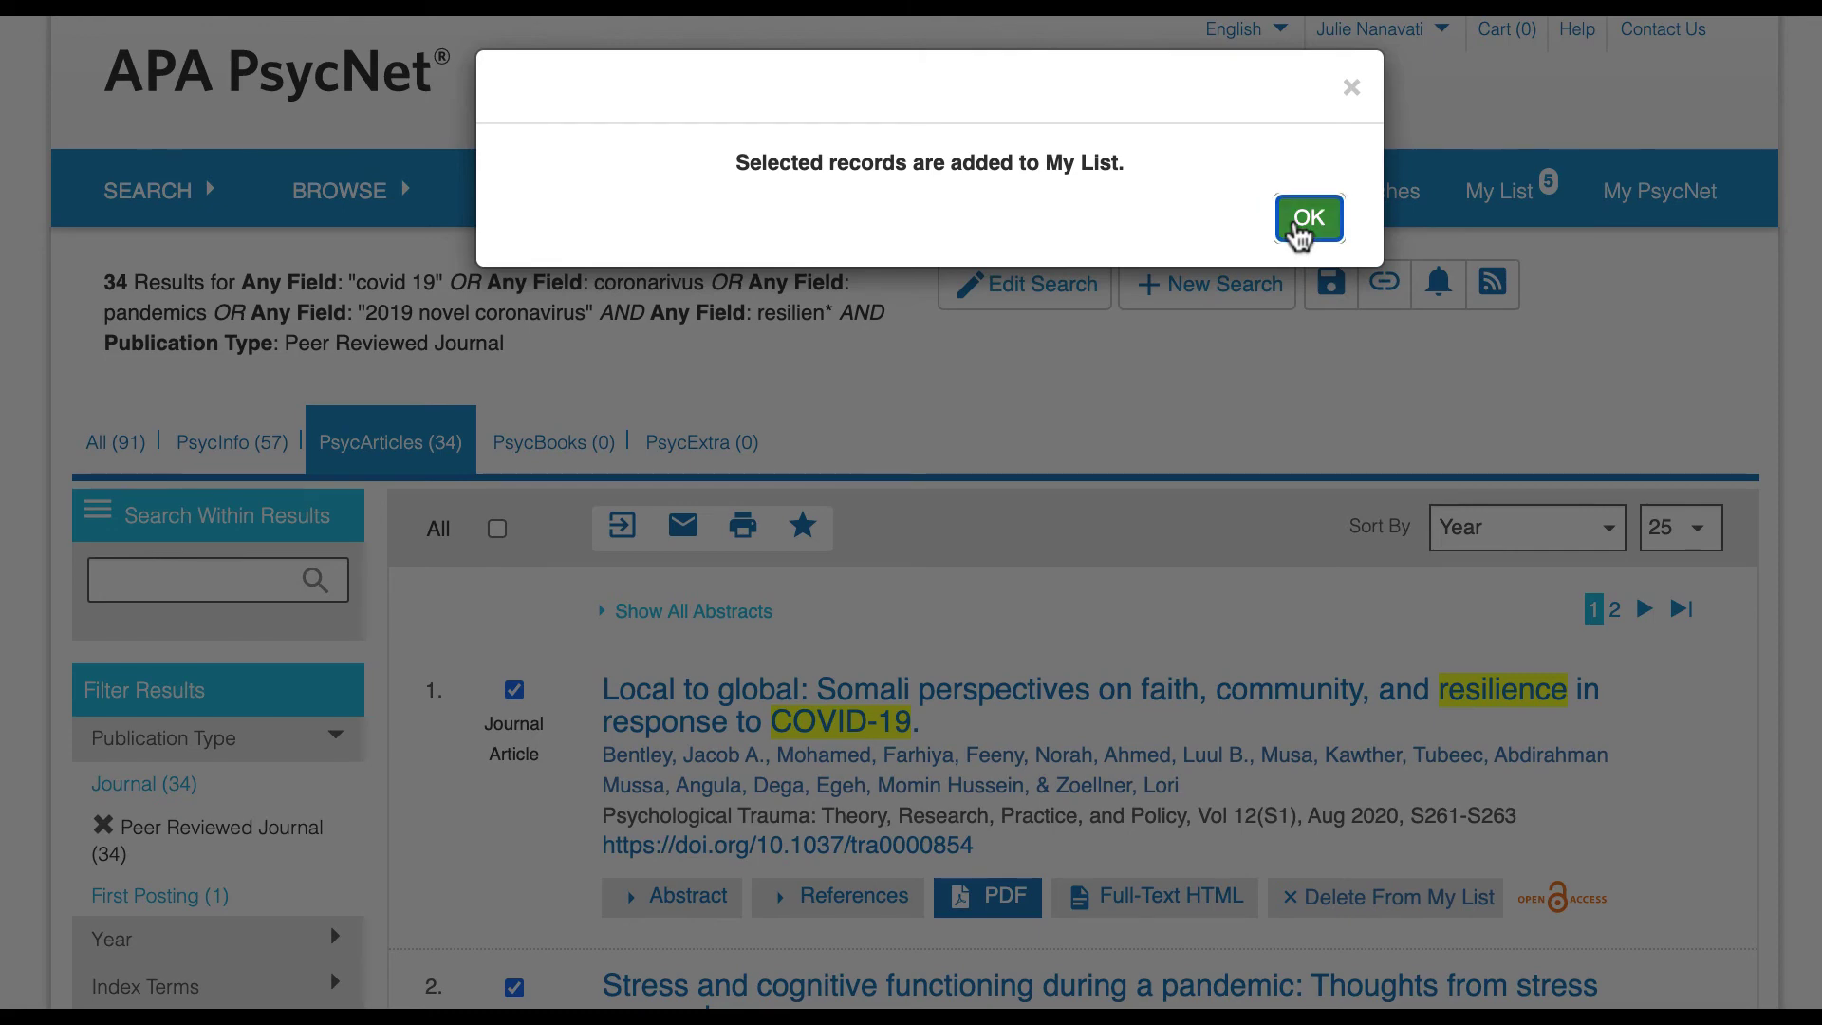
pyautogui.click(1305, 223)
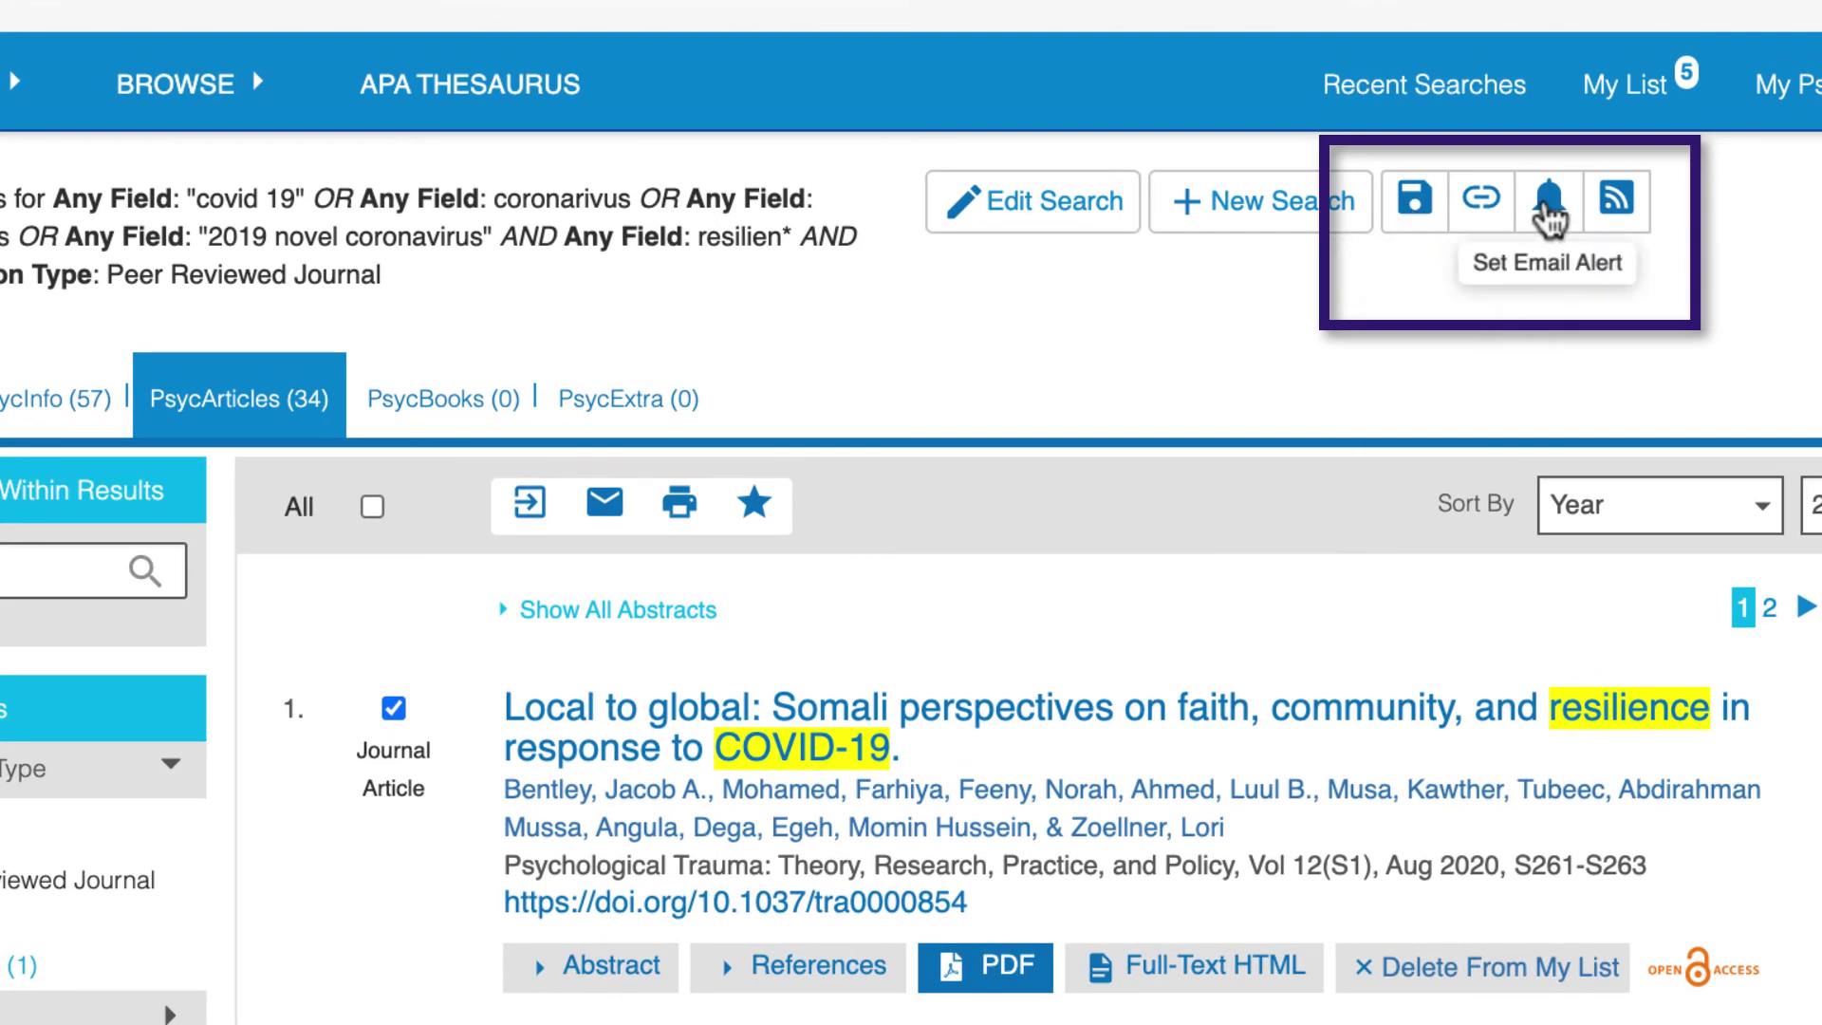
# Step: Set an email alert for the COVID-19 synonyms AND resilien* search
pyautogui.click(1549, 209)
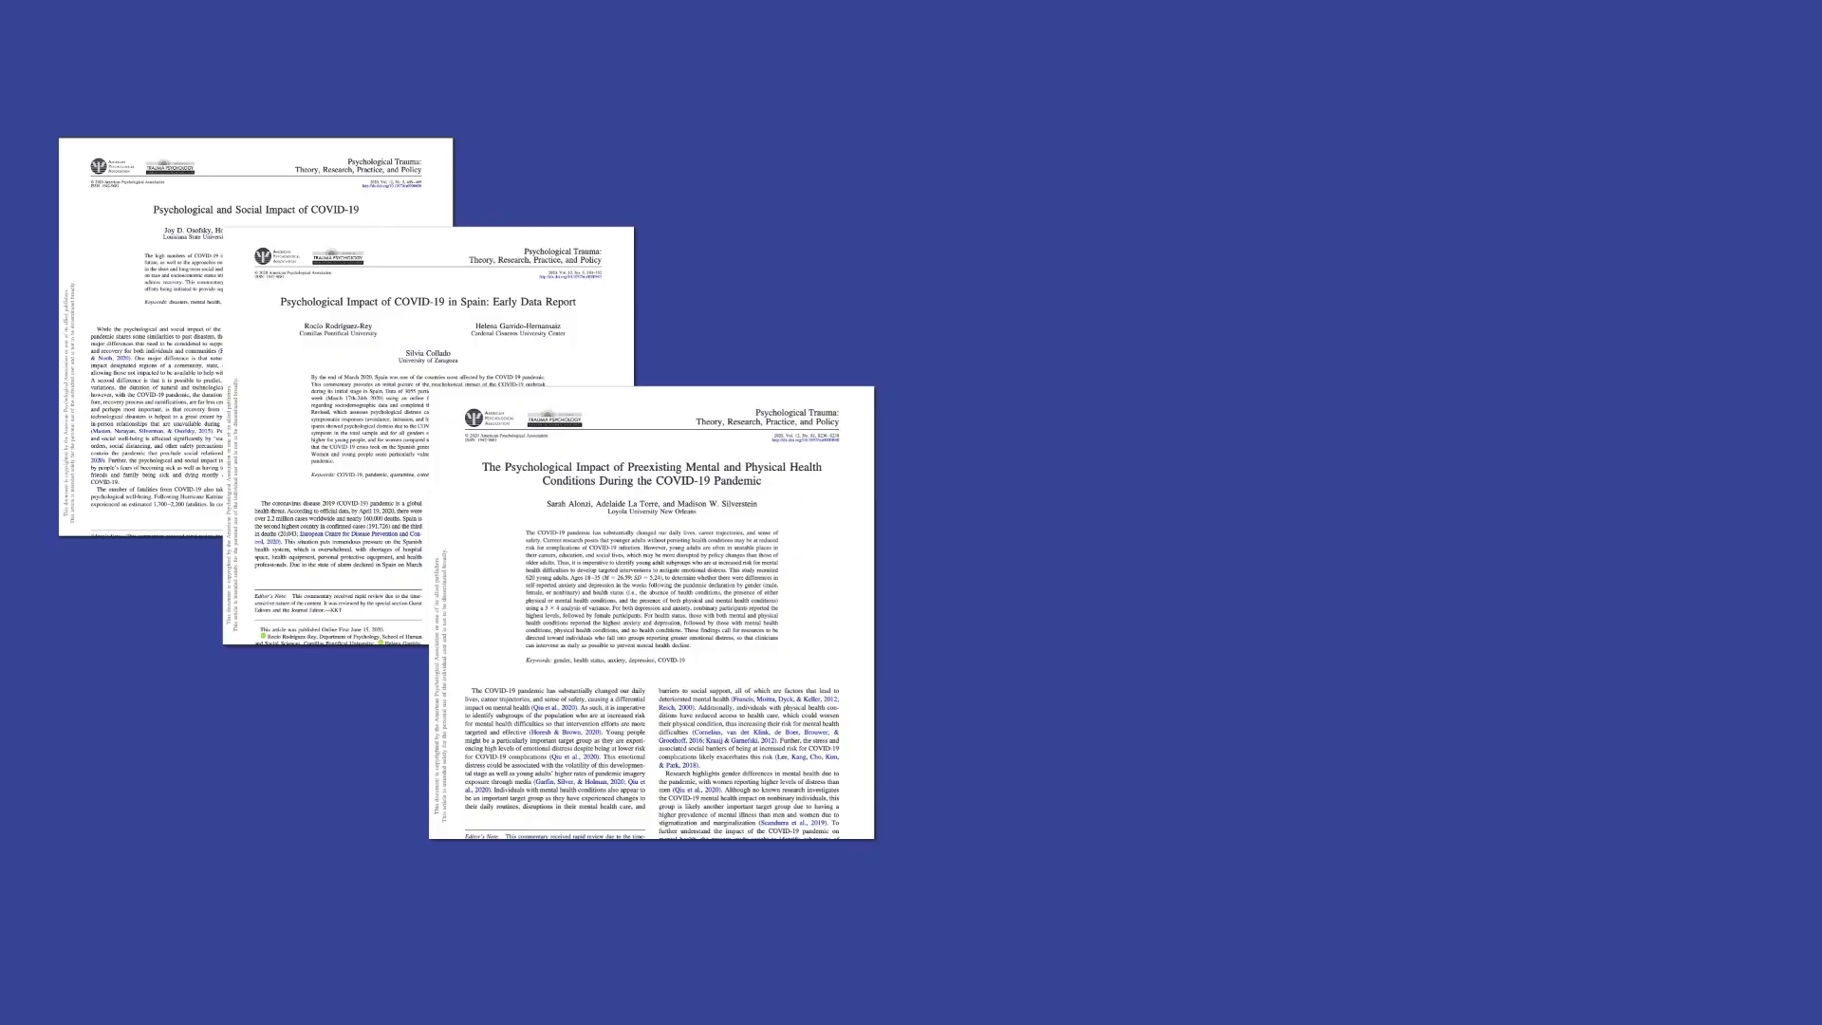